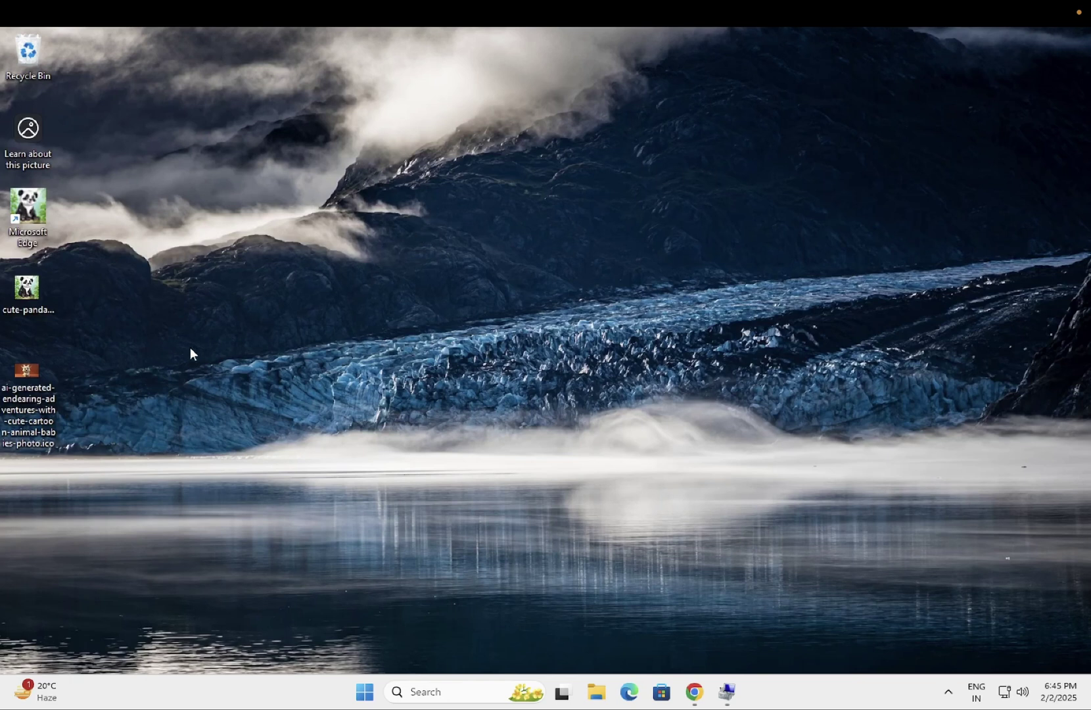
Step: Drag the ai-generated and cute-panda icon files down to the desktop's lower-left corner
{"action": "left_click_drag", "start_coordinate": [19, 390], "coordinate": [129, 471]}
{"action": "left_click_drag", "start_coordinate": [34, 292], "coordinate": [35, 443]}
{"action": "left_click", "coordinate": [135, 460]}
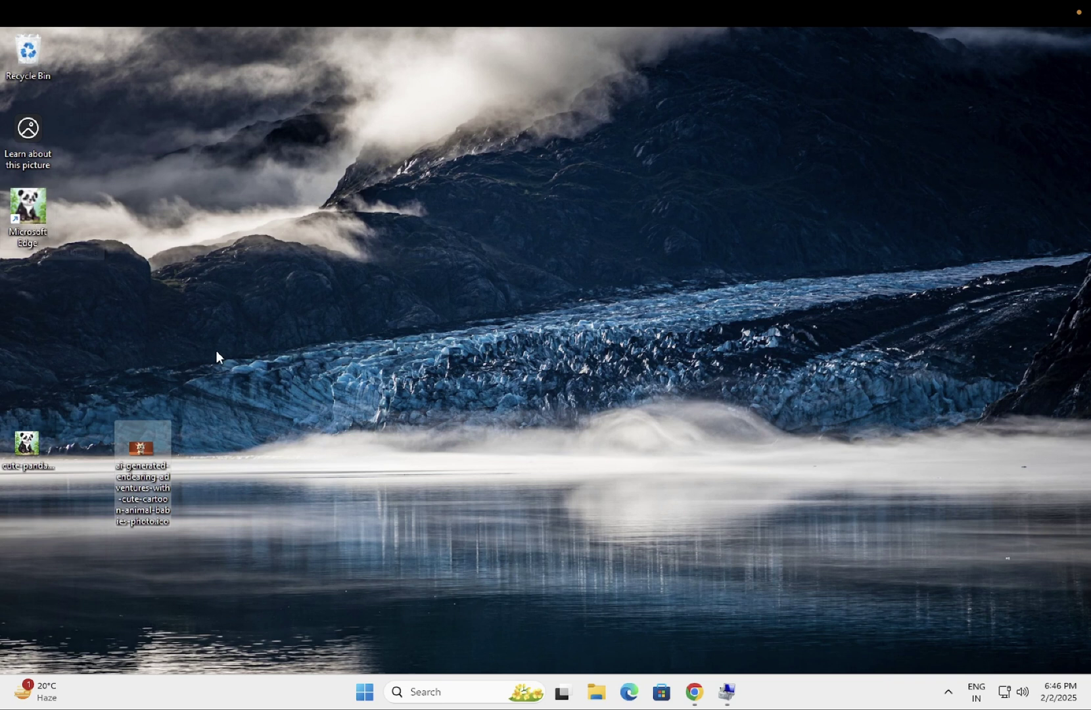
Step: Maximize Chrome and open the CloudConvert 'PNG to ICO Converter' search result
{"action": "left_click", "coordinate": [695, 692]}
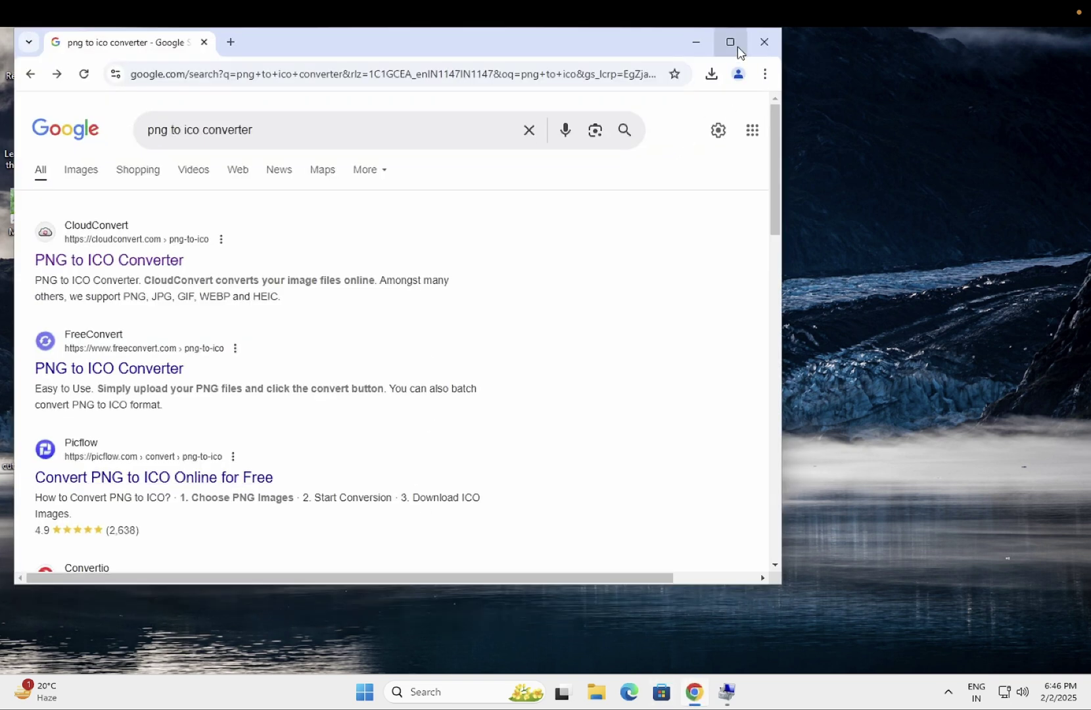
{"action": "left_click", "coordinate": [730, 42]}
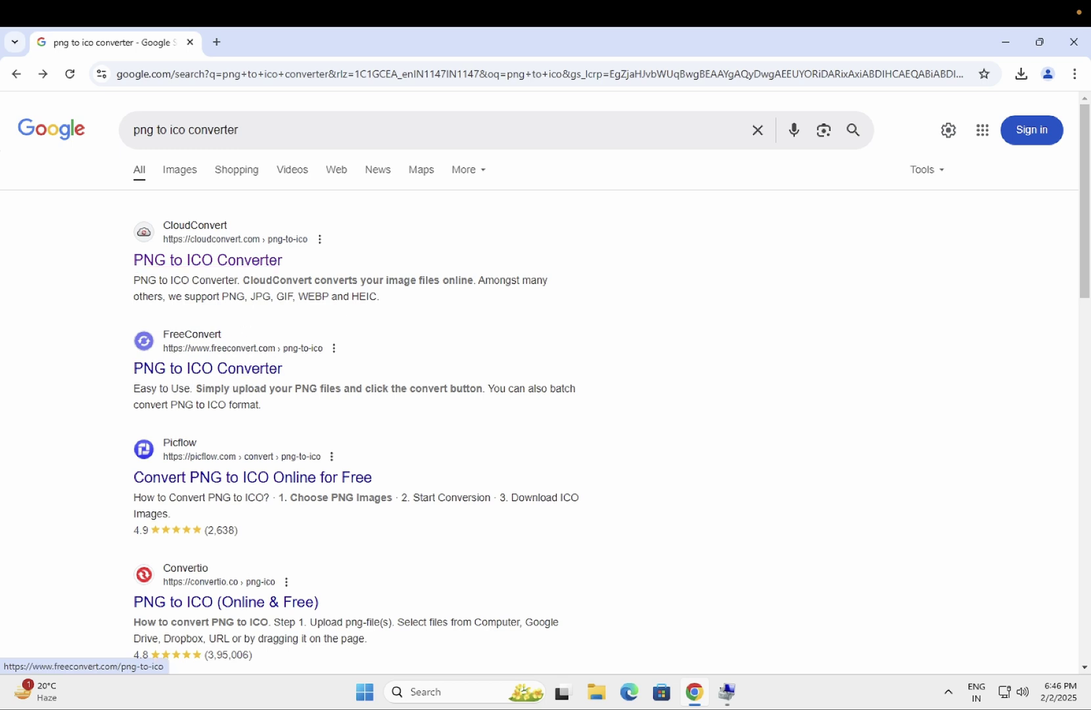
{"action": "left_click", "coordinate": [252, 266]}
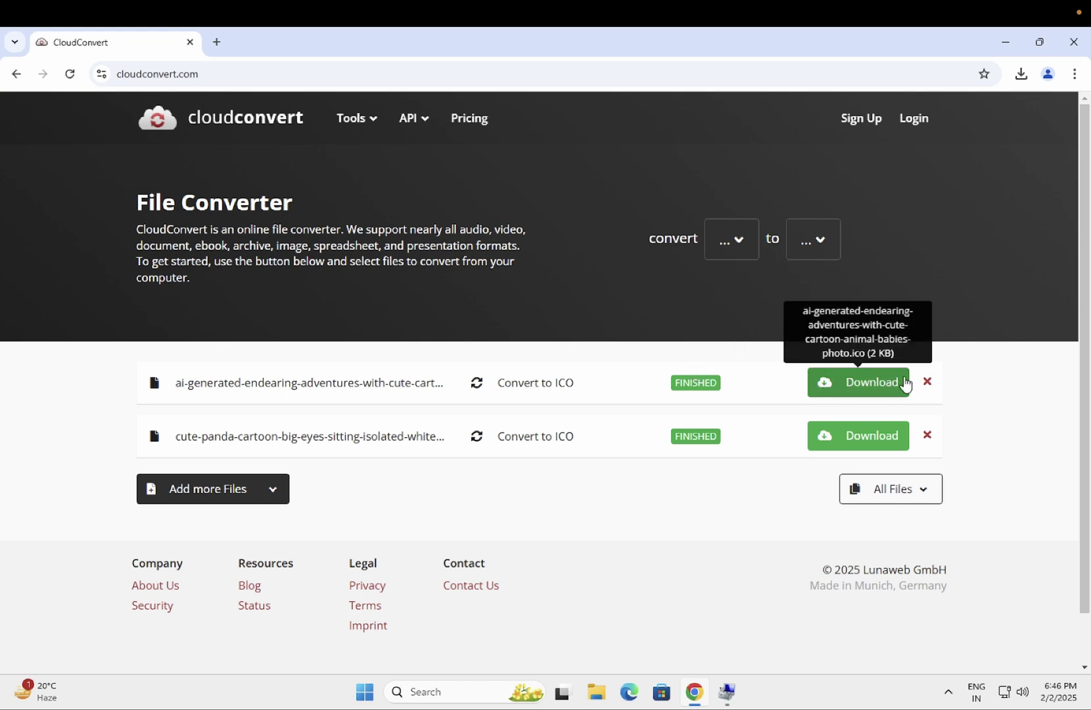
Step: Clear the two old finished conversions and add download.jpg from Downloads
{"action": "left_click", "coordinate": [928, 387]}
{"action": "left_click", "coordinate": [926, 383]}
{"action": "left_click", "coordinate": [558, 384]}
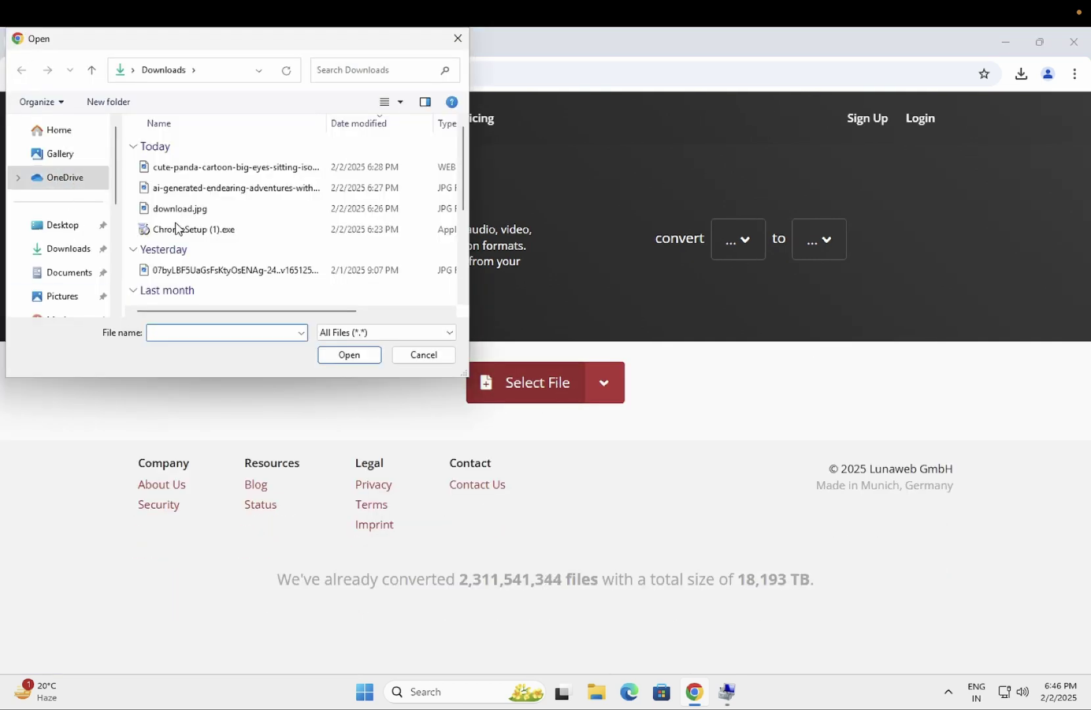
{"action": "left_click", "coordinate": [187, 210]}
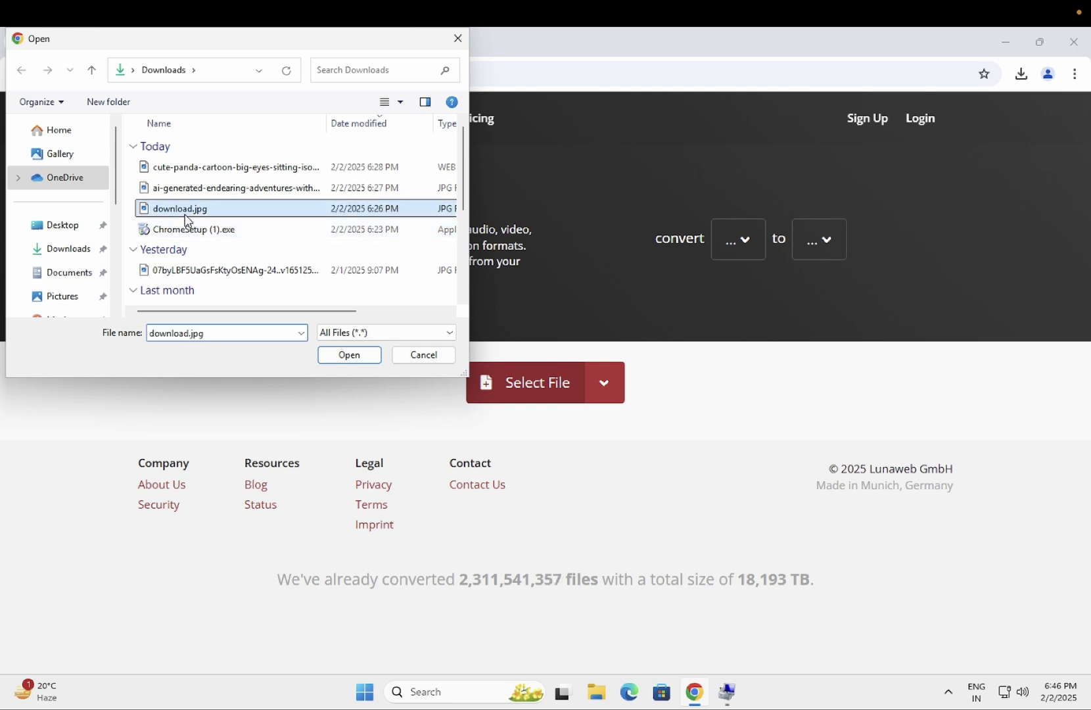
{"action": "left_click", "coordinate": [375, 363]}
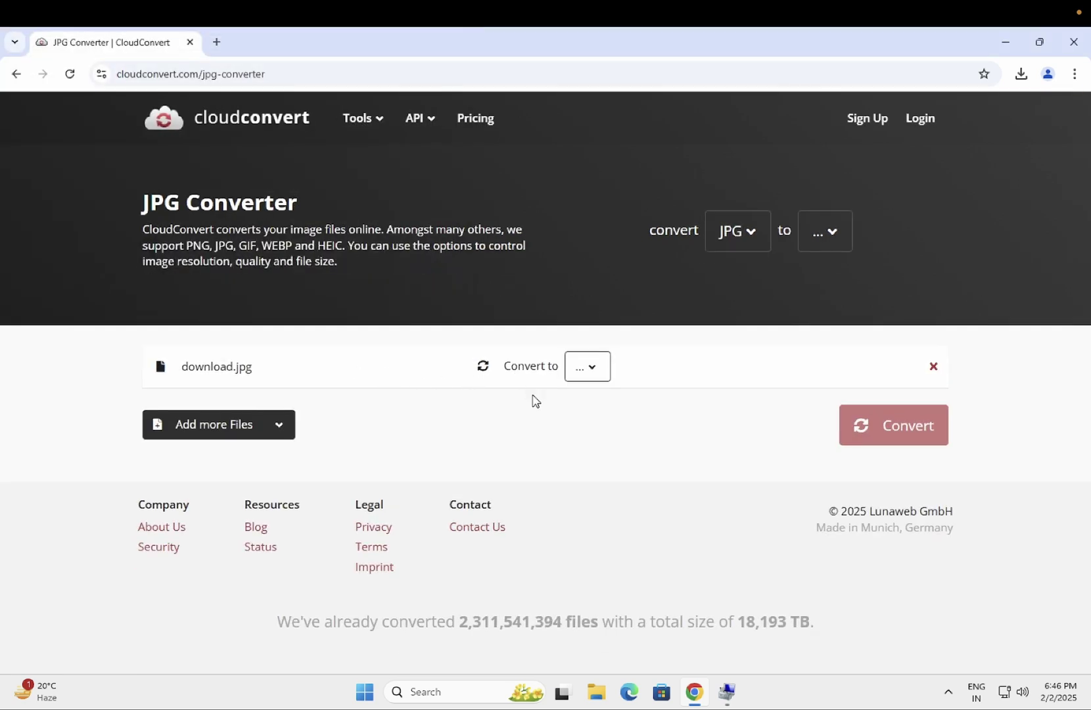
Step: Add the second, long-named 07byLBF5… JPG from Downloads to the queue
{"action": "left_click", "coordinate": [236, 427]}
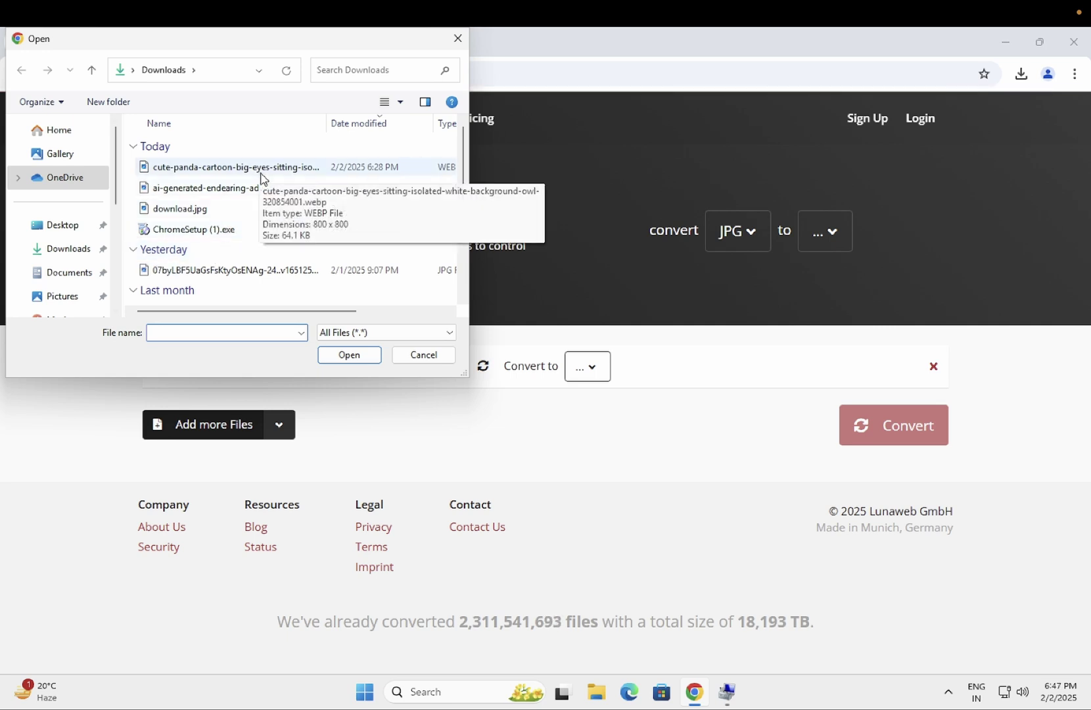
{"action": "left_click", "coordinate": [239, 270]}
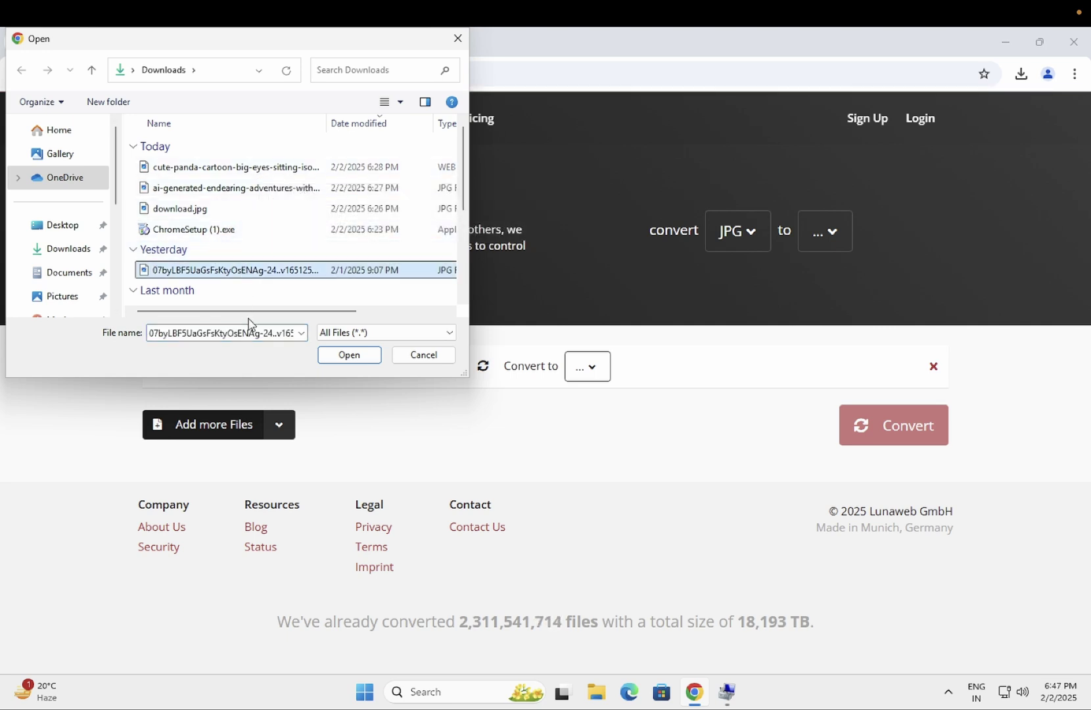
{"action": "left_click", "coordinate": [334, 359]}
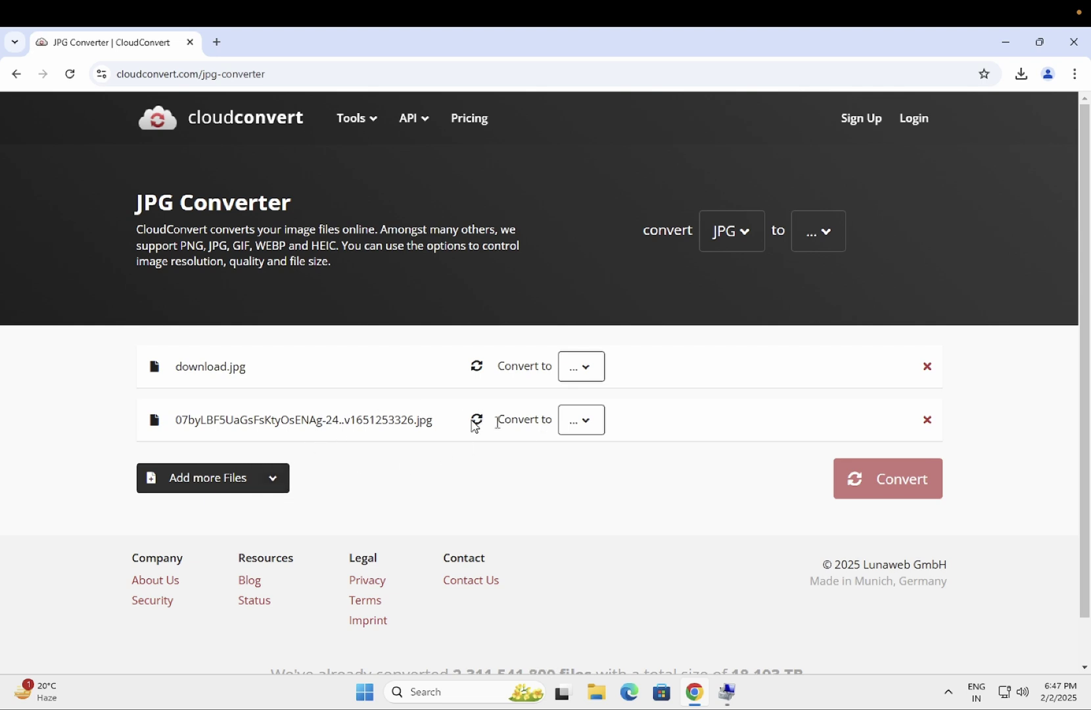
Step: Set the output format to ICO and convert both queued JPG files
{"action": "left_click", "coordinate": [578, 428]}
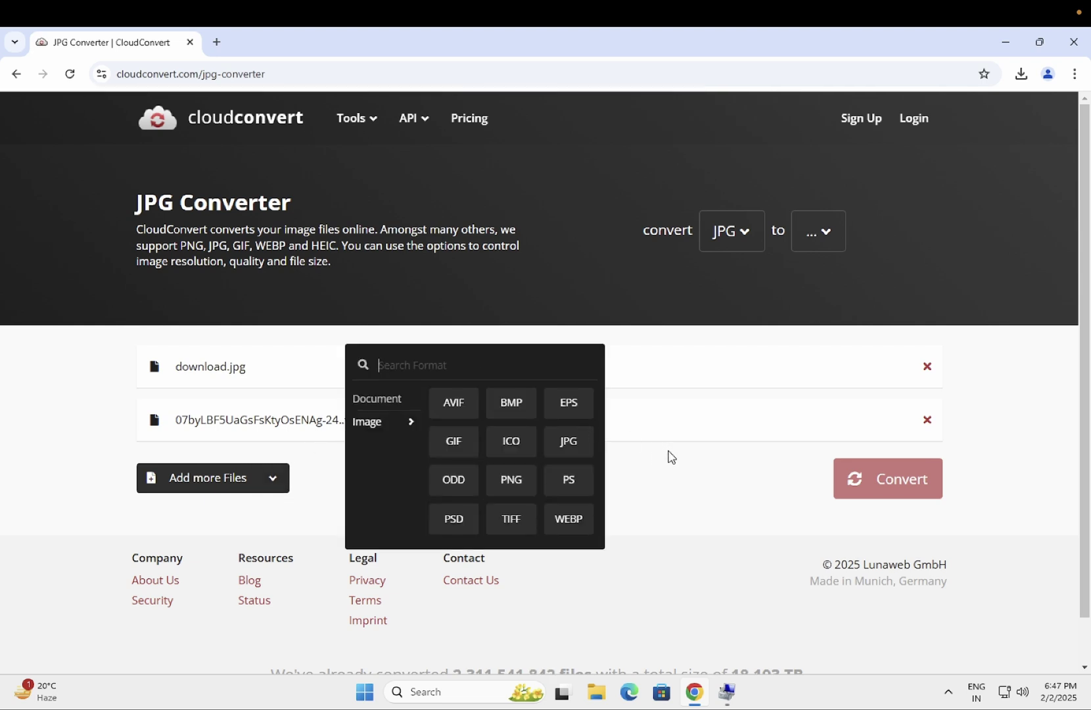
{"action": "left_click", "coordinate": [516, 449]}
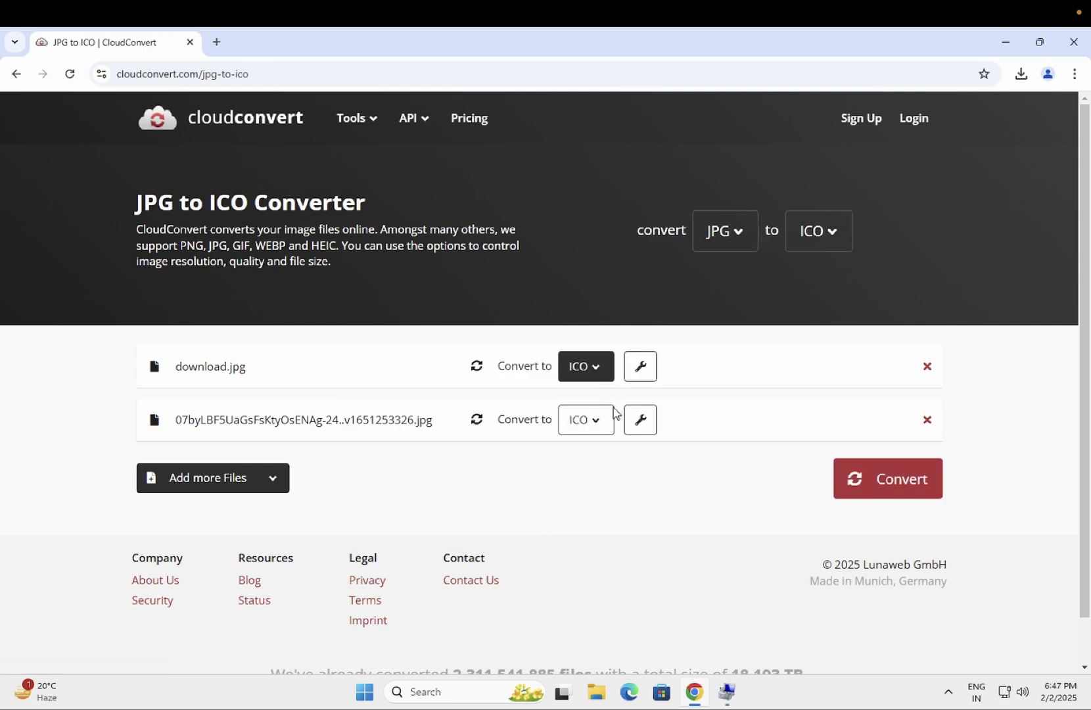
{"action": "left_click", "coordinate": [875, 492]}
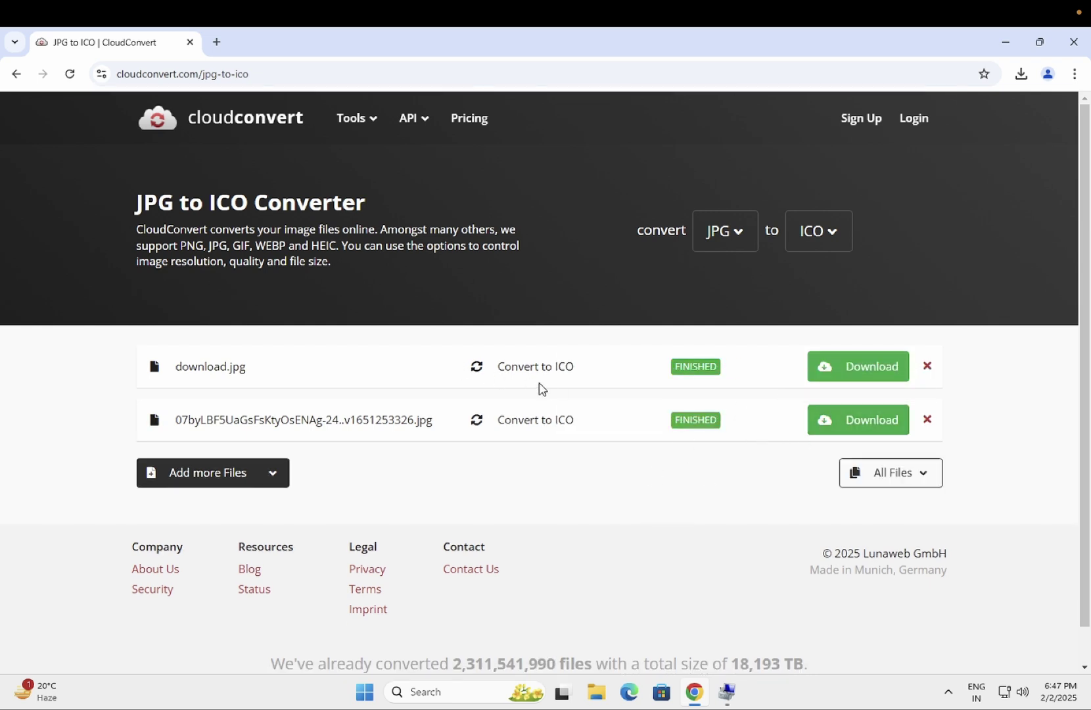
Step: Download download.ico, preview it from the Downloads folder, then close the viewer and folder
{"action": "left_click", "coordinate": [862, 379]}
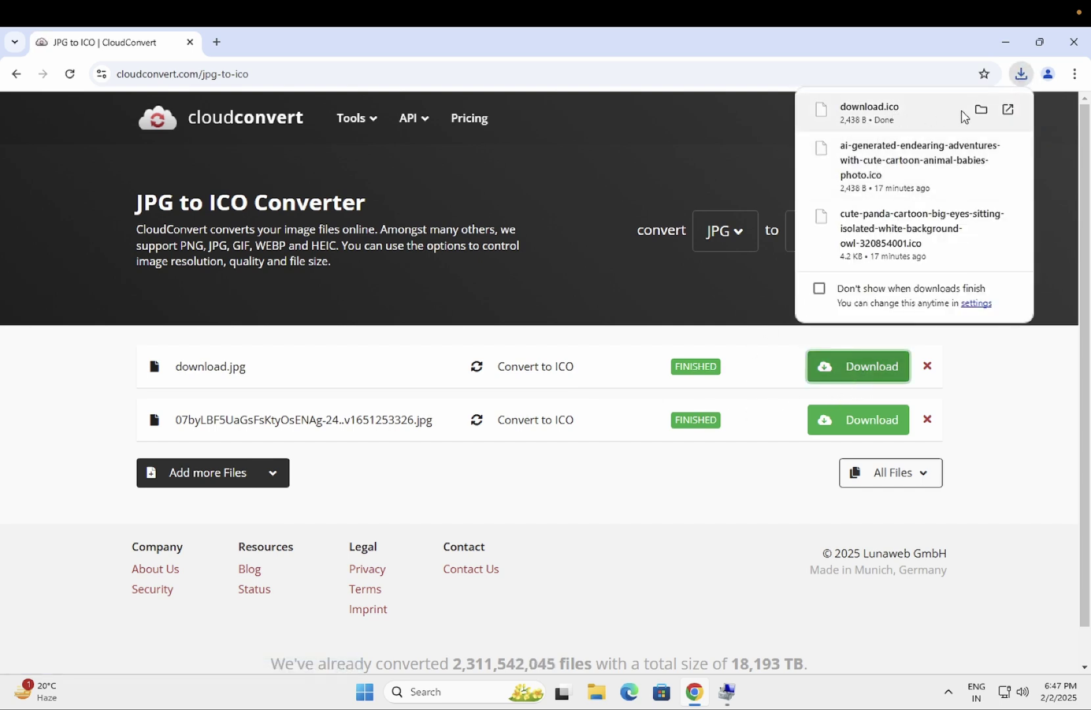
{"action": "left_click", "coordinate": [981, 110]}
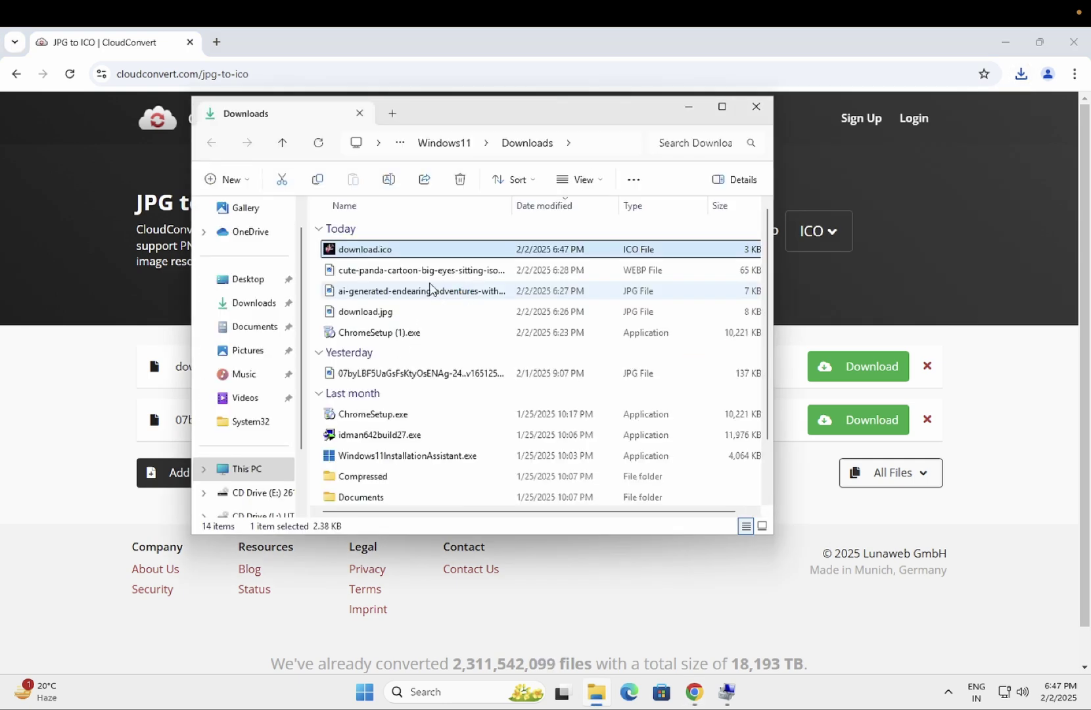
{"action": "double_click", "coordinate": [365, 250]}
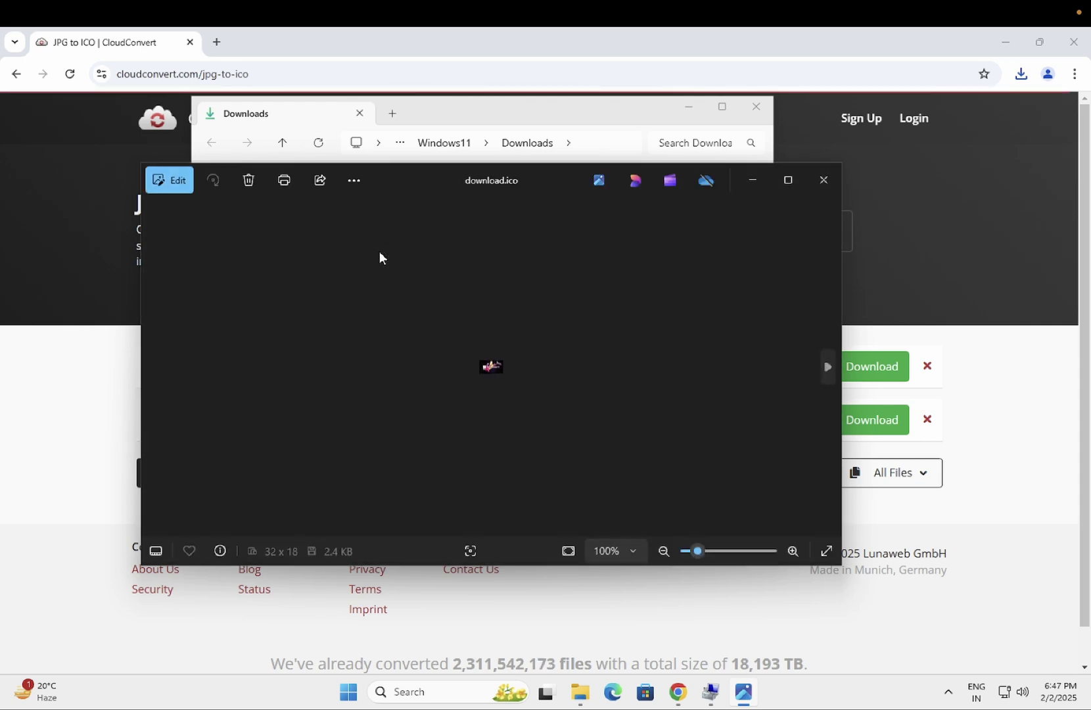
{"action": "left_click", "coordinate": [823, 180]}
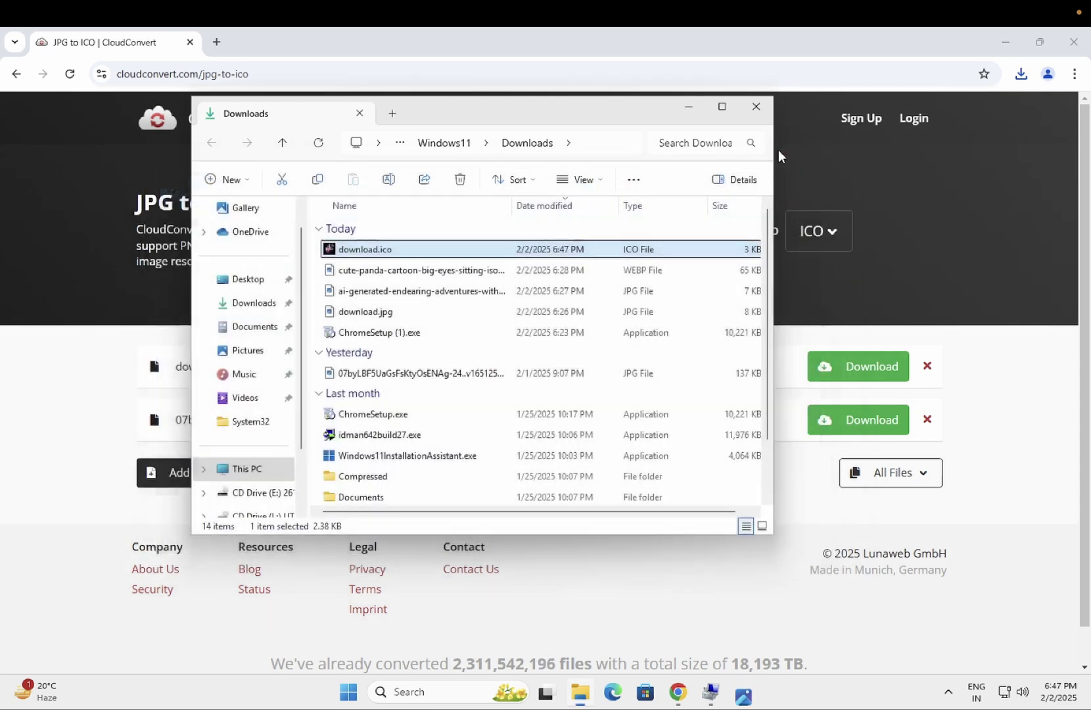
{"action": "left_click", "coordinate": [756, 107]}
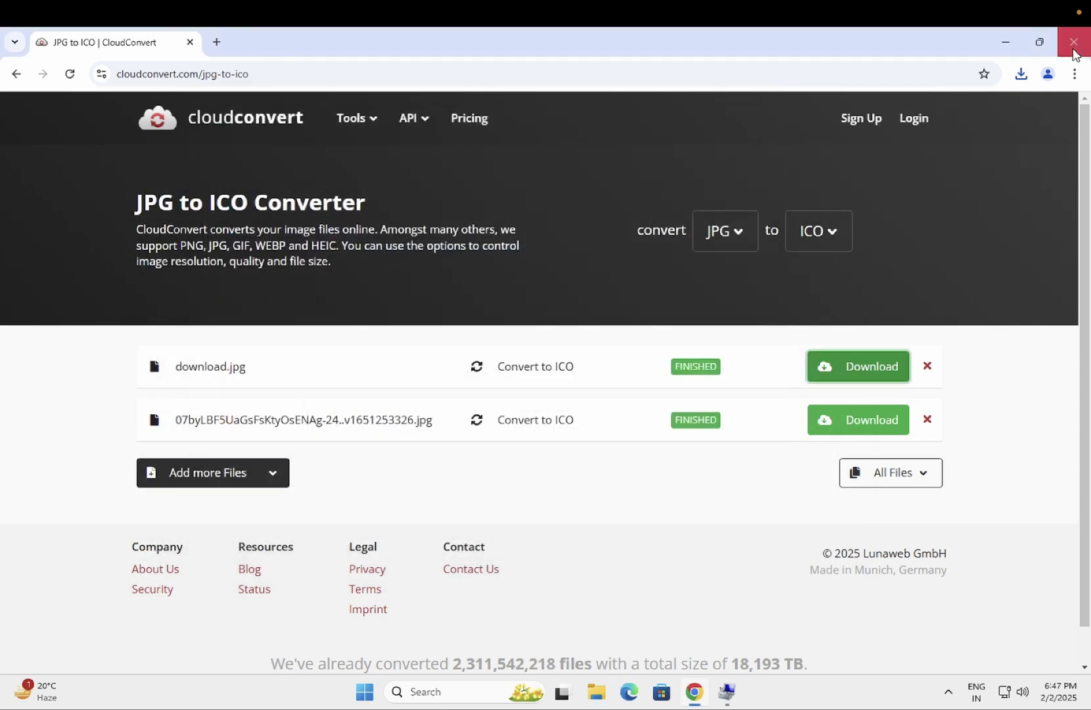
Step: Close Chrome, drag download.ico from Downloads onto the desktop, and place it right of Edge
{"action": "left_click", "coordinate": [1074, 41]}
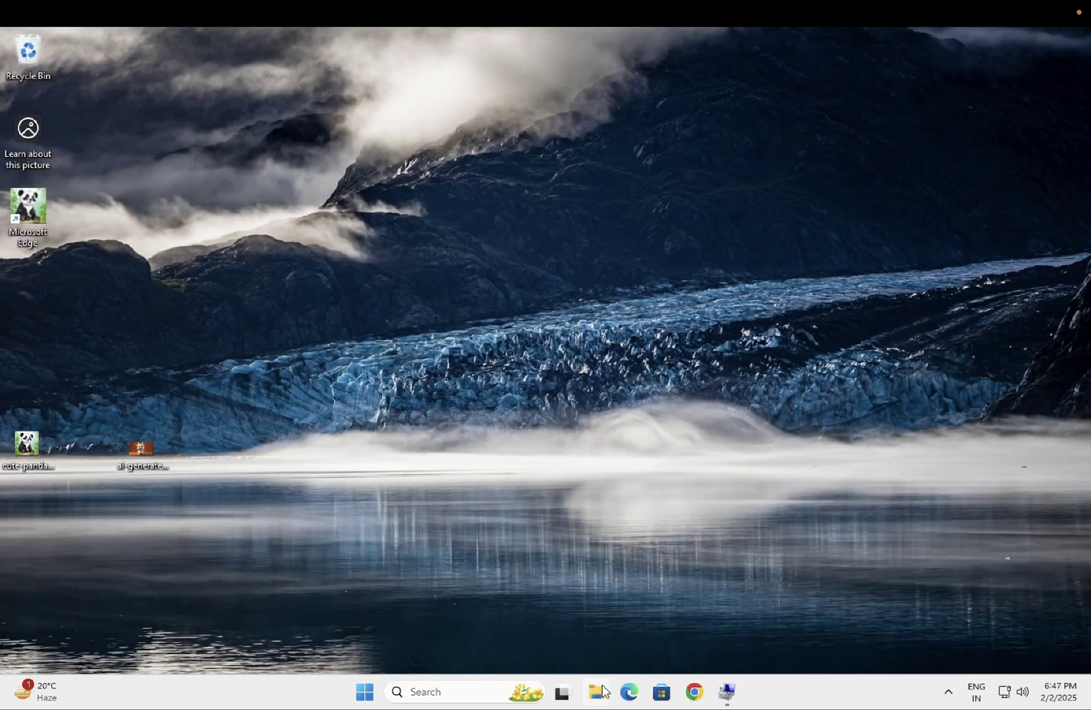
{"action": "left_click", "coordinate": [597, 691]}
{"action": "left_click", "coordinate": [255, 335]}
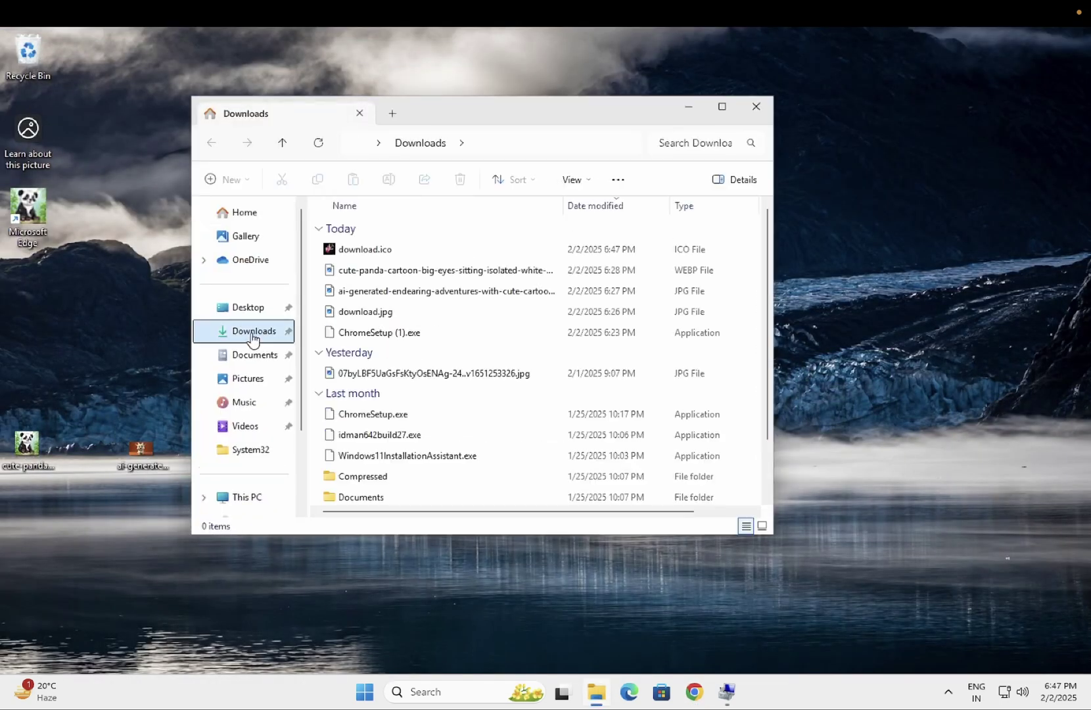
{"action": "left_click", "coordinate": [330, 254]}
{"action": "left_click_drag", "start_coordinate": [330, 253], "coordinate": [138, 253]}
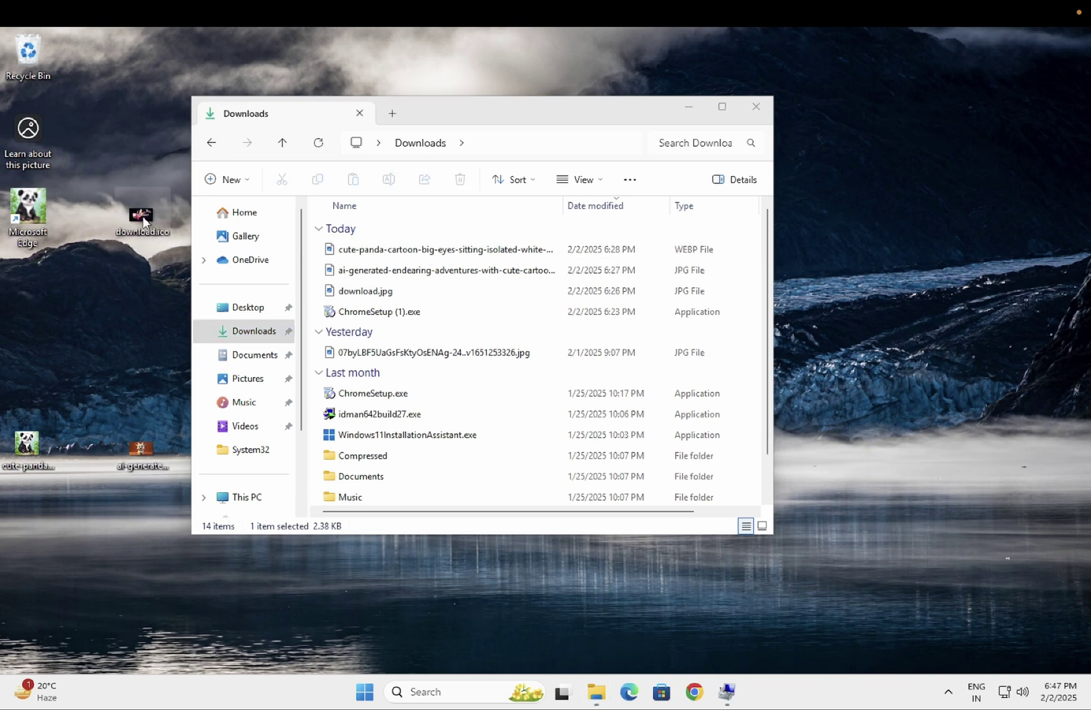
{"action": "left_click", "coordinate": [756, 107]}
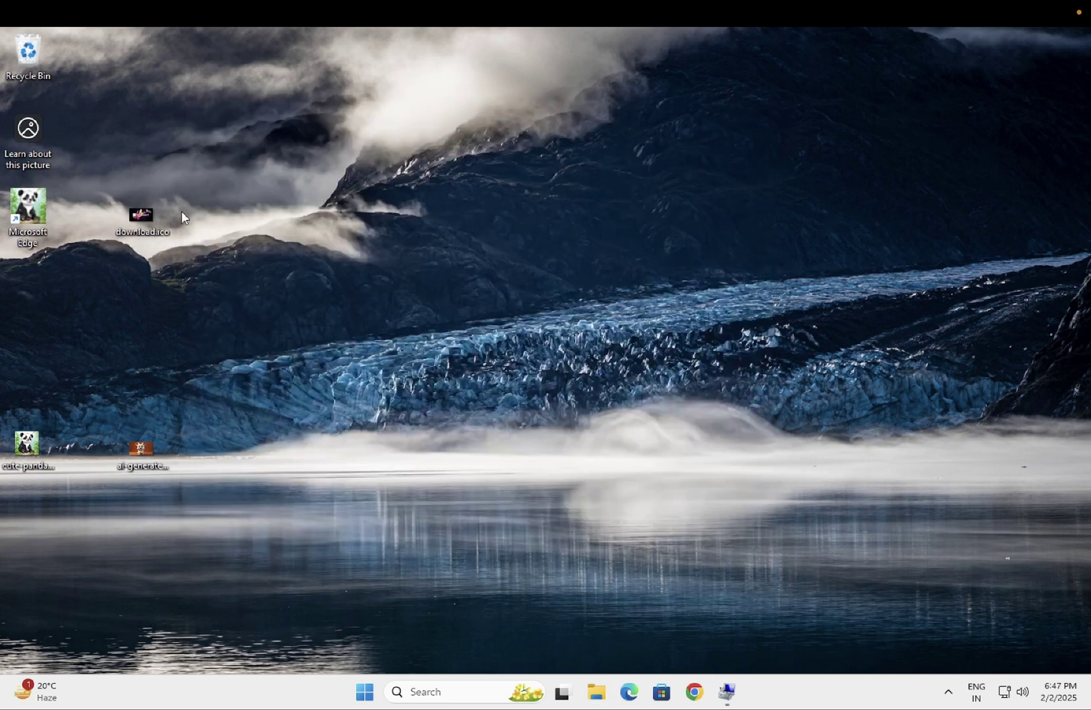
{"action": "left_click_drag", "start_coordinate": [169, 219], "coordinate": [433, 224]}
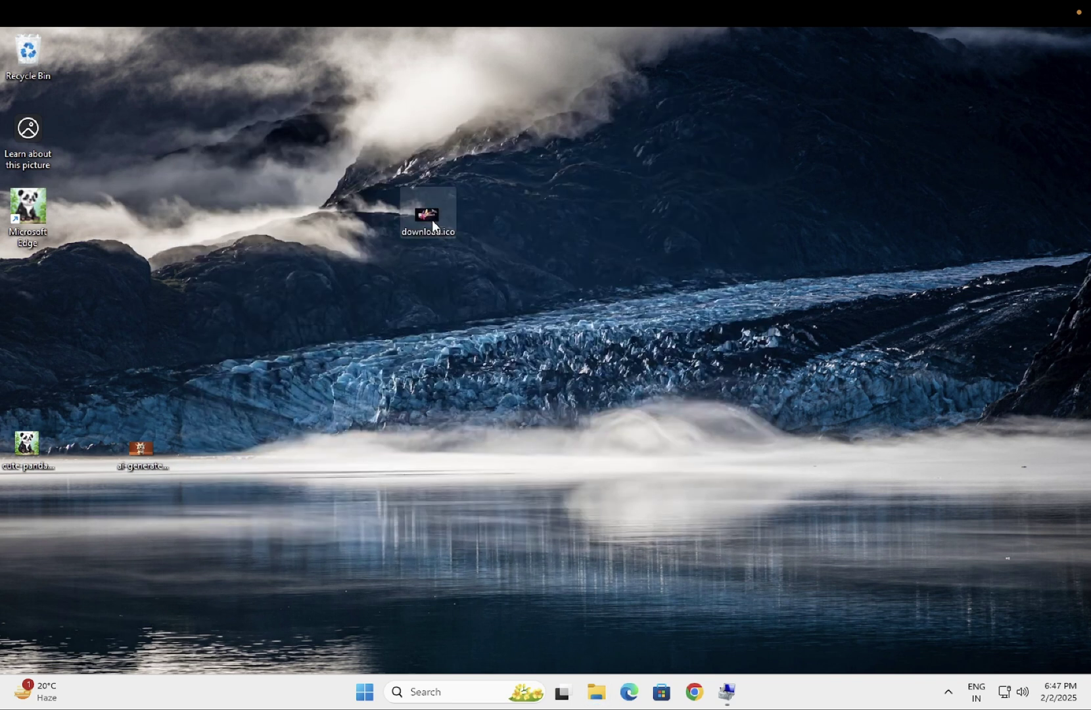
Step: Change the Microsoft Edge shortcut's icon to download.ico in its Properties and apply it
{"action": "right_click", "coordinate": [34, 212]}
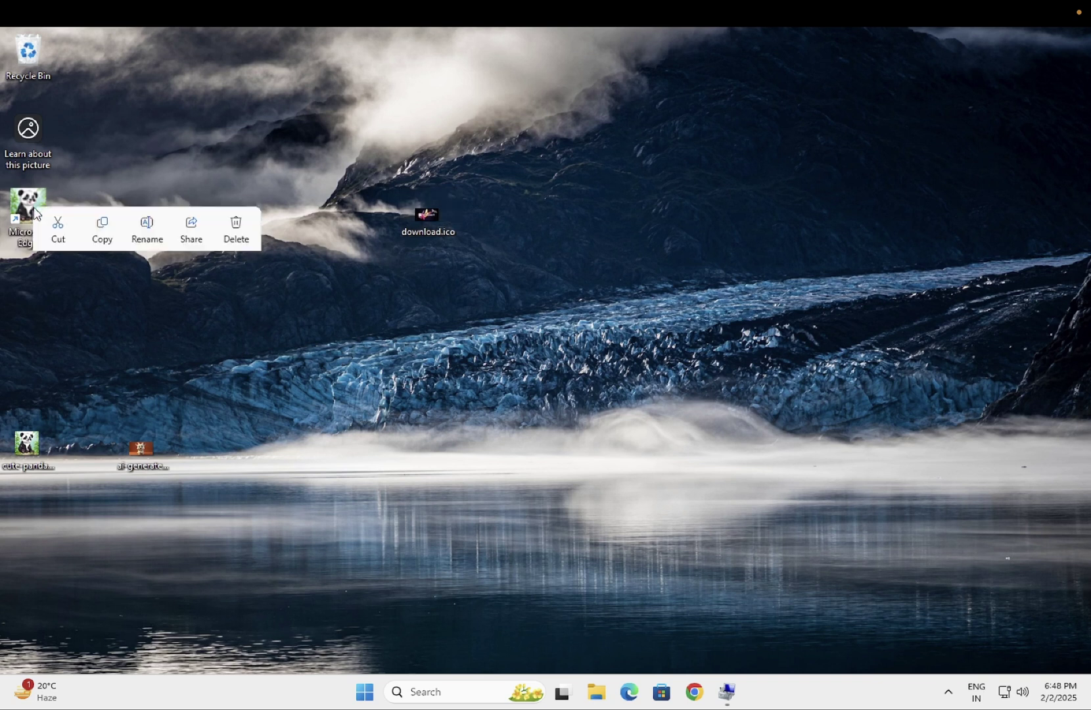
{"action": "left_click", "coordinate": [113, 518]}
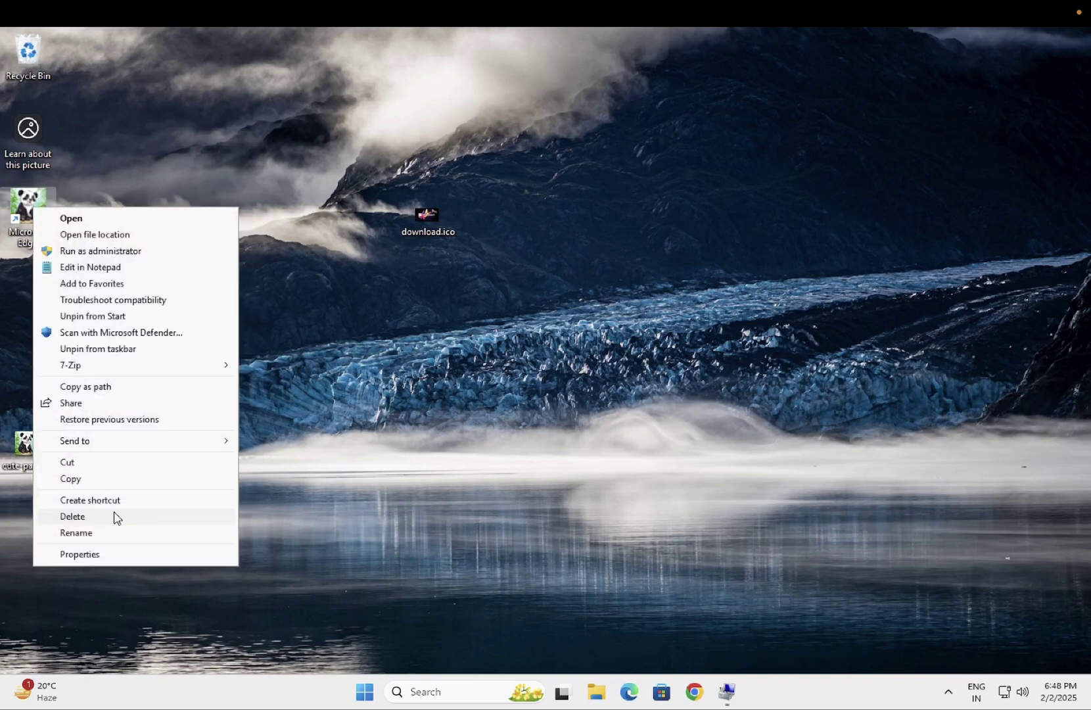
{"action": "left_click", "coordinate": [97, 558]}
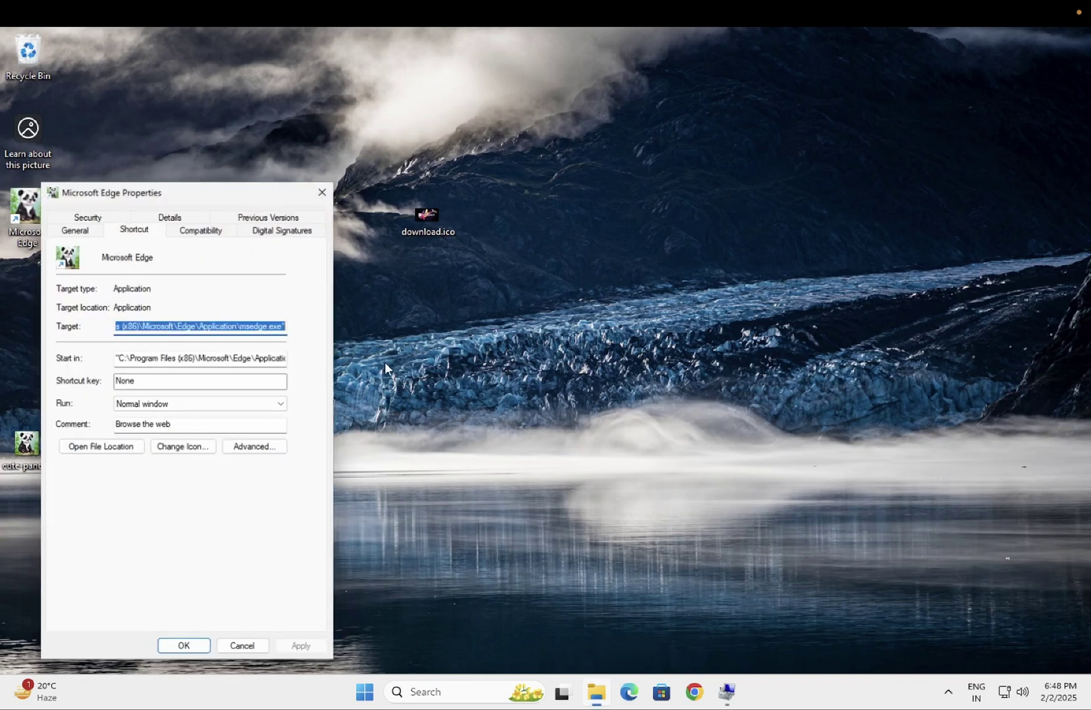
{"action": "left_click_drag", "start_coordinate": [230, 190], "coordinate": [372, 146]}
{"action": "left_click", "coordinate": [277, 184]}
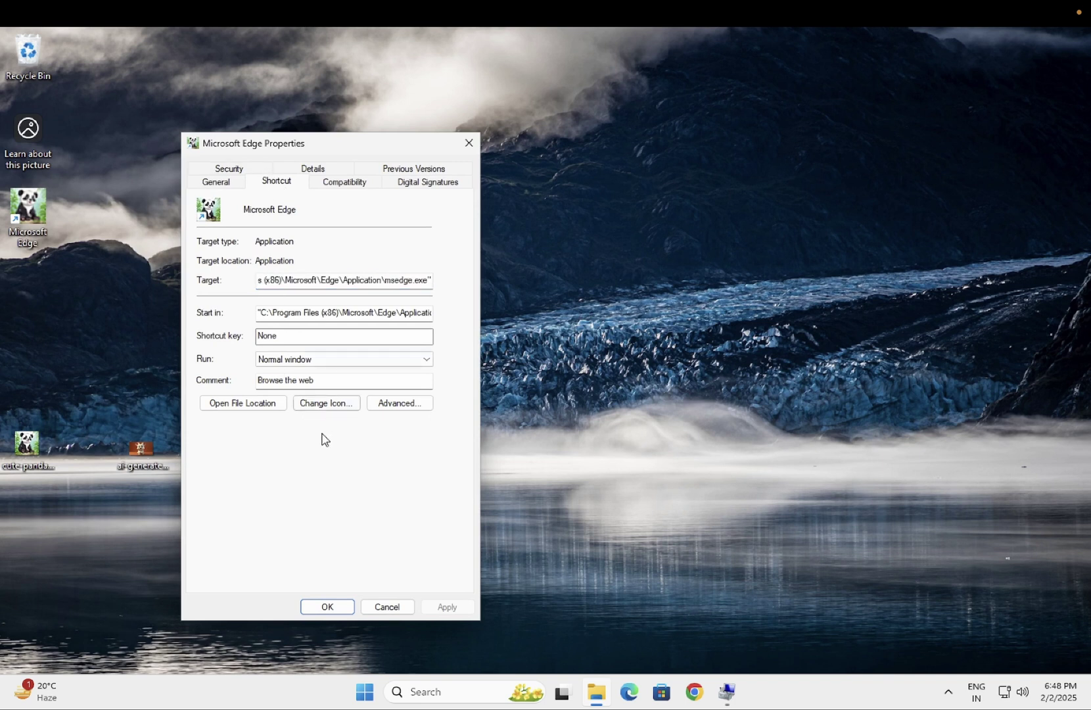
{"action": "left_click", "coordinate": [327, 403]}
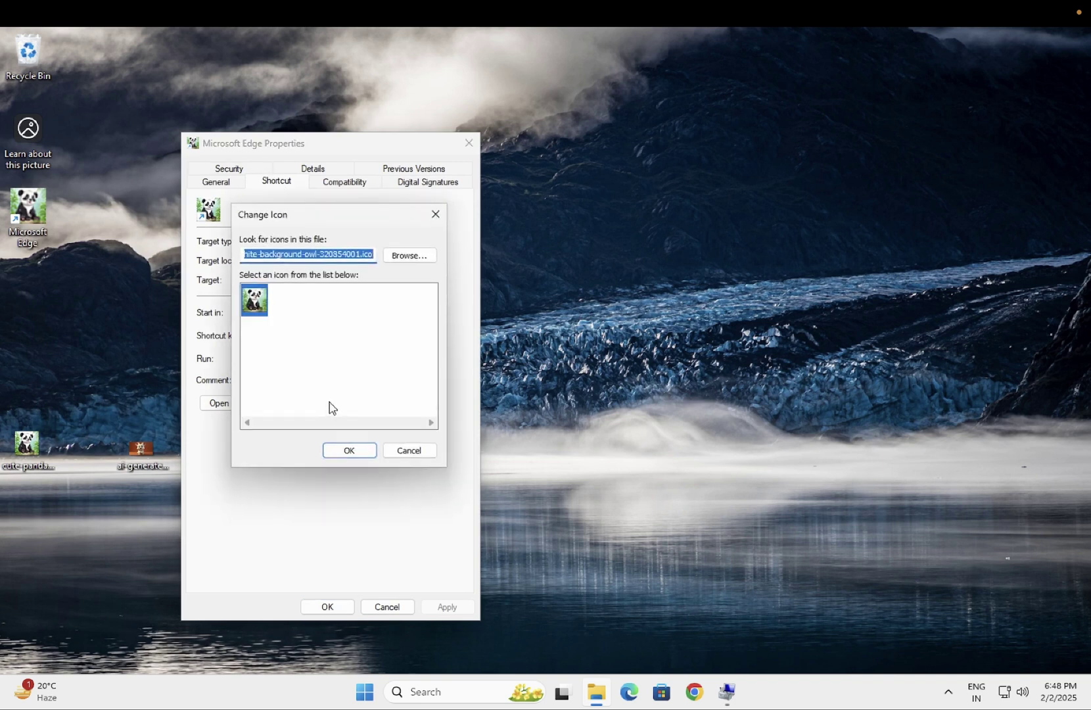
{"action": "left_click", "coordinate": [406, 256]}
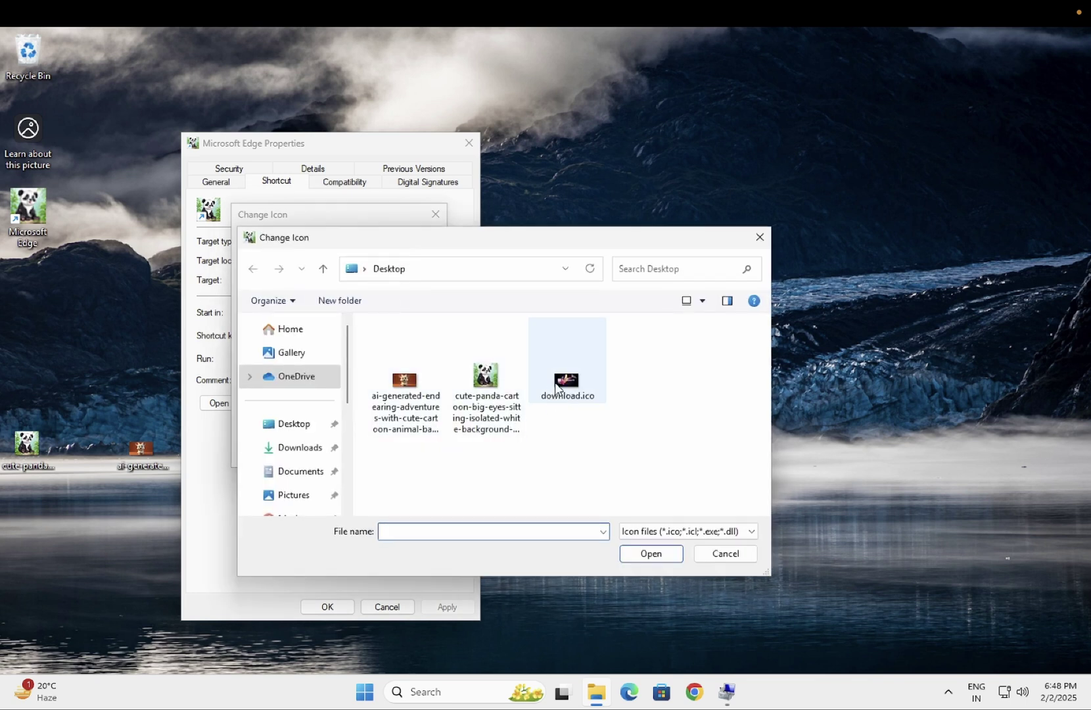
{"action": "left_click", "coordinate": [555, 389]}
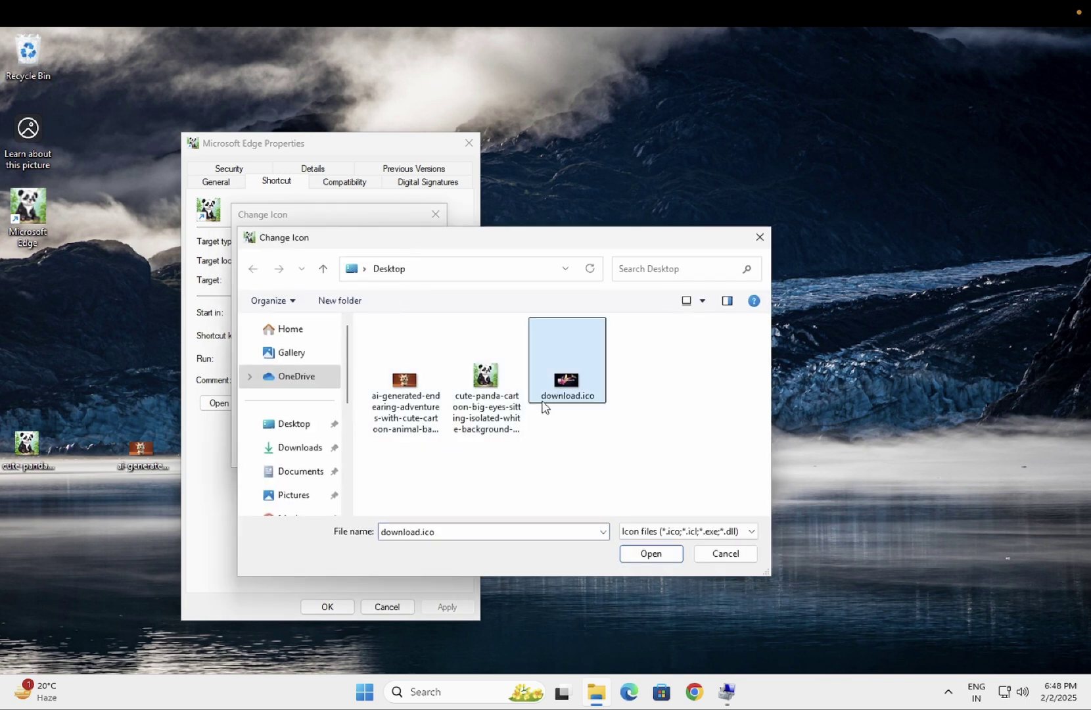
{"action": "left_click", "coordinate": [663, 554]}
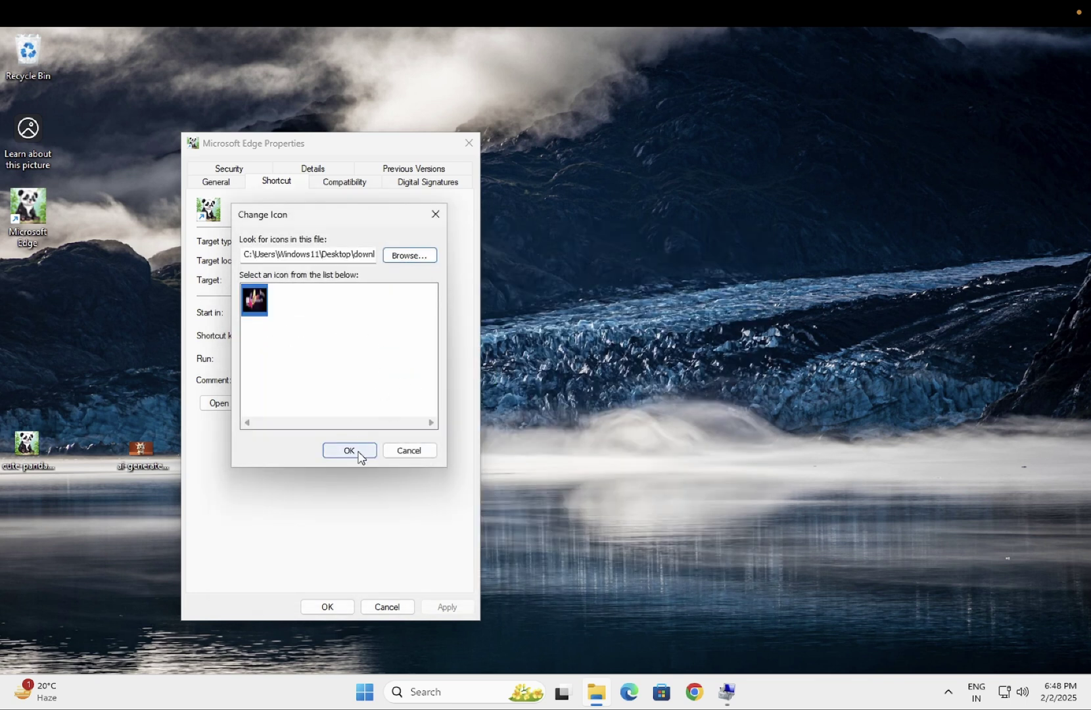
{"action": "left_click", "coordinate": [359, 450]}
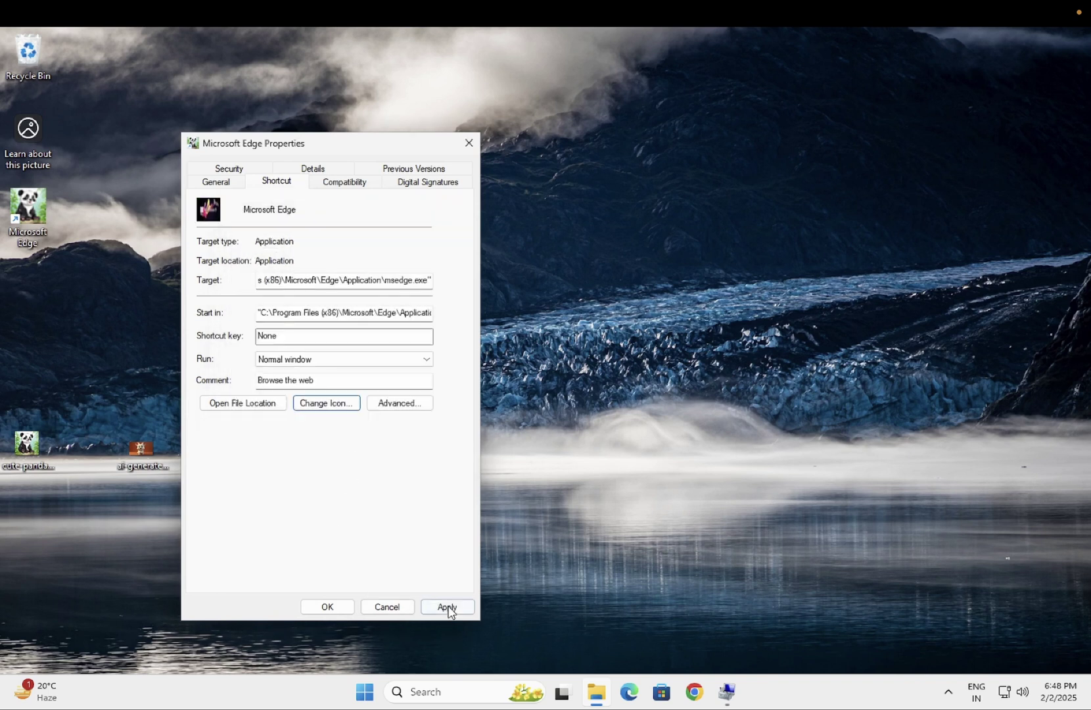
{"action": "left_click", "coordinate": [456, 610]}
{"action": "left_click", "coordinate": [327, 607]}
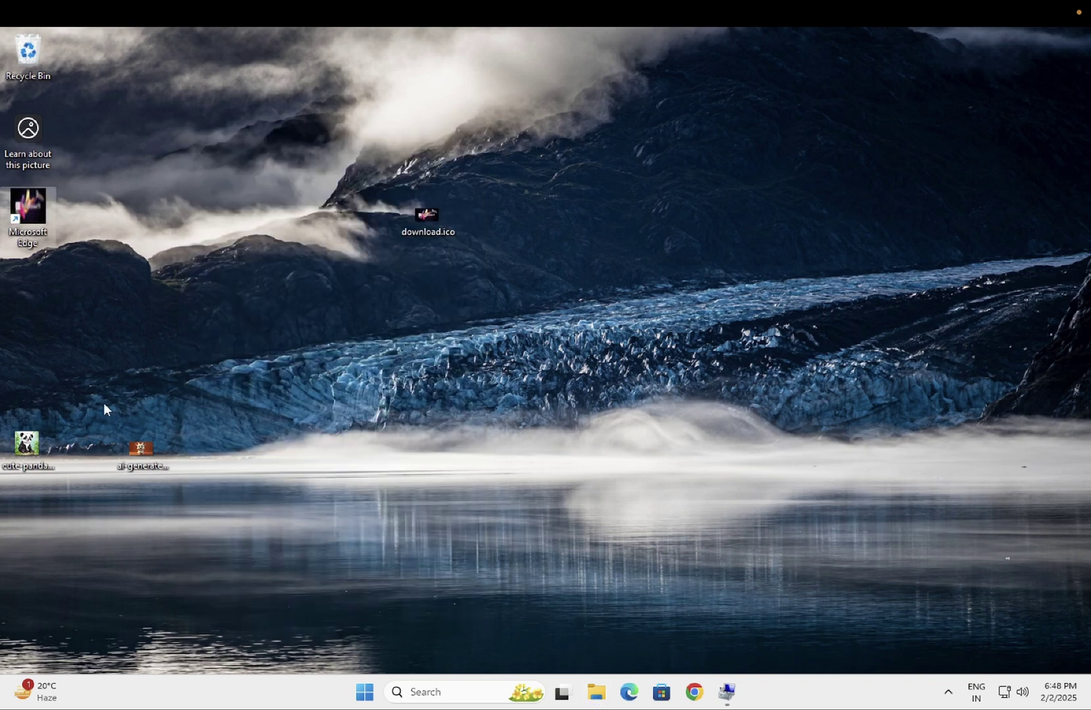
{"action": "double_click", "coordinate": [38, 219]}
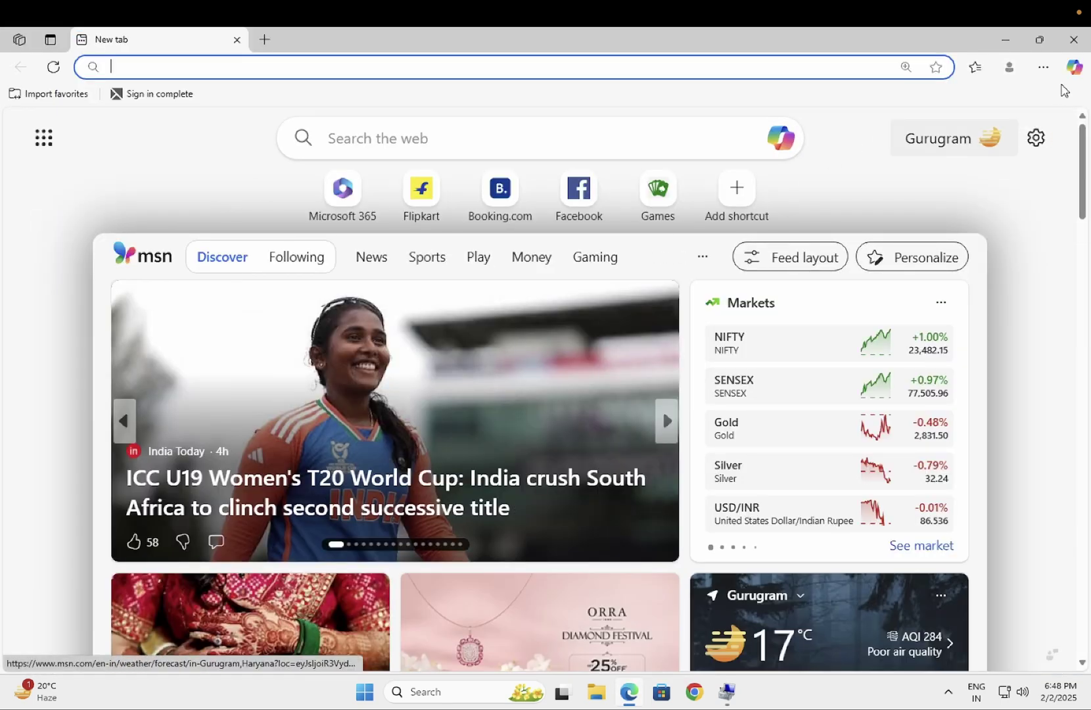
{"action": "left_click", "coordinate": [1075, 50]}
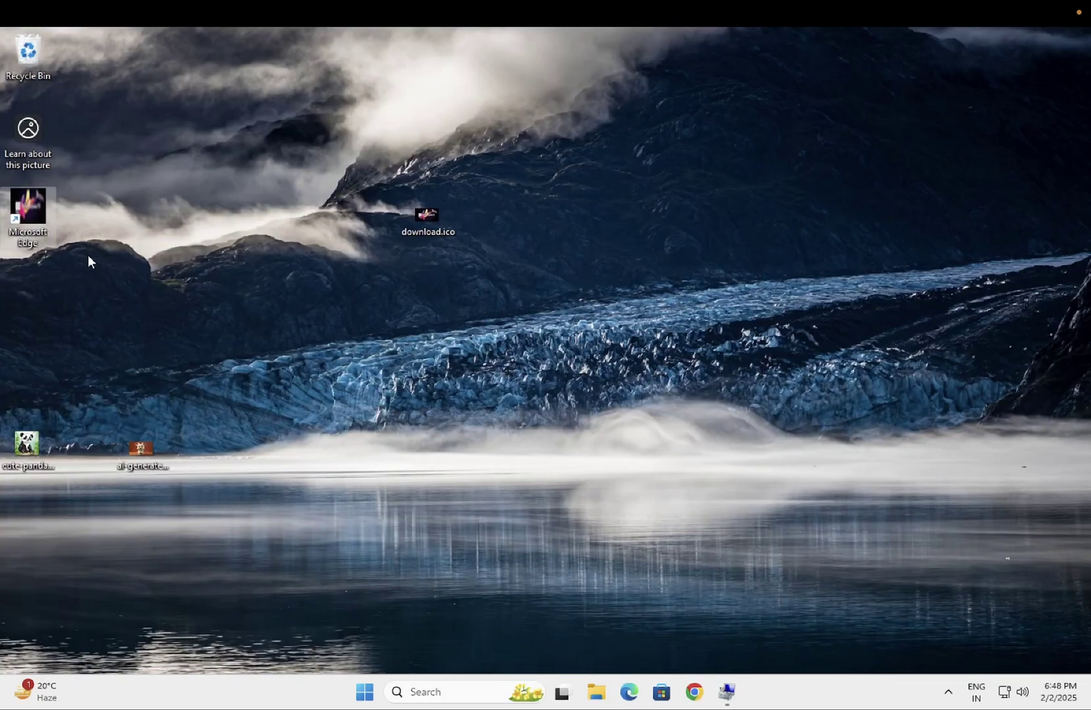
Step: Send msedge.exe from Edge's Application folder to the desktop as a shortcut, then close the folder
{"action": "right_click", "coordinate": [38, 211]}
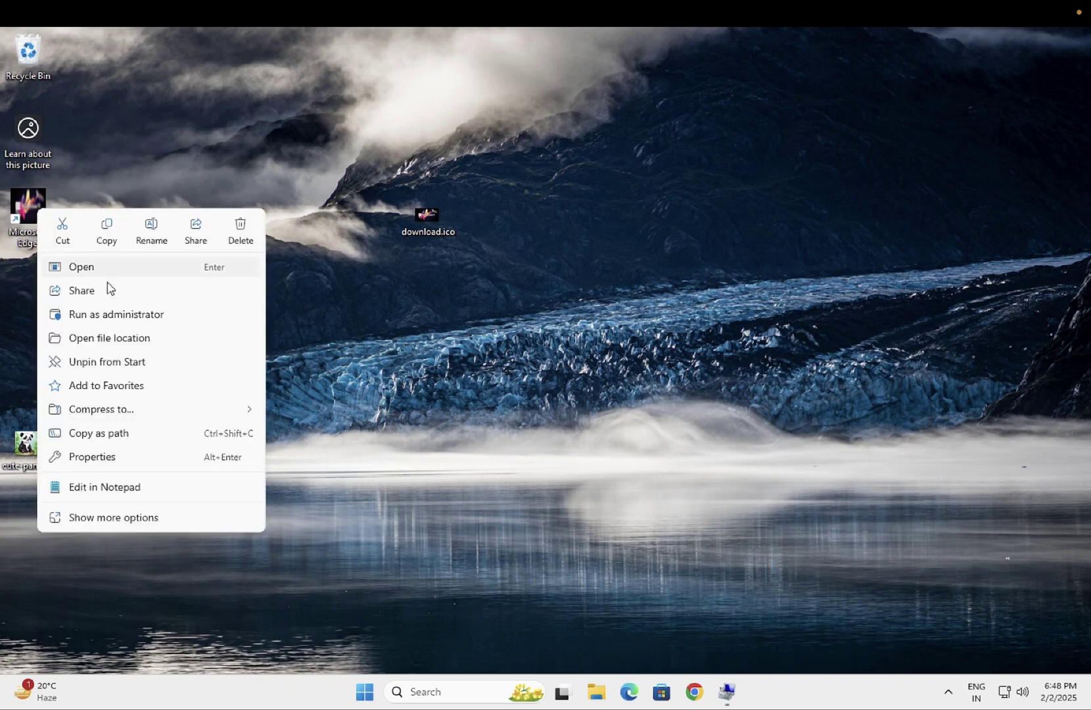
{"action": "left_click", "coordinate": [128, 339]}
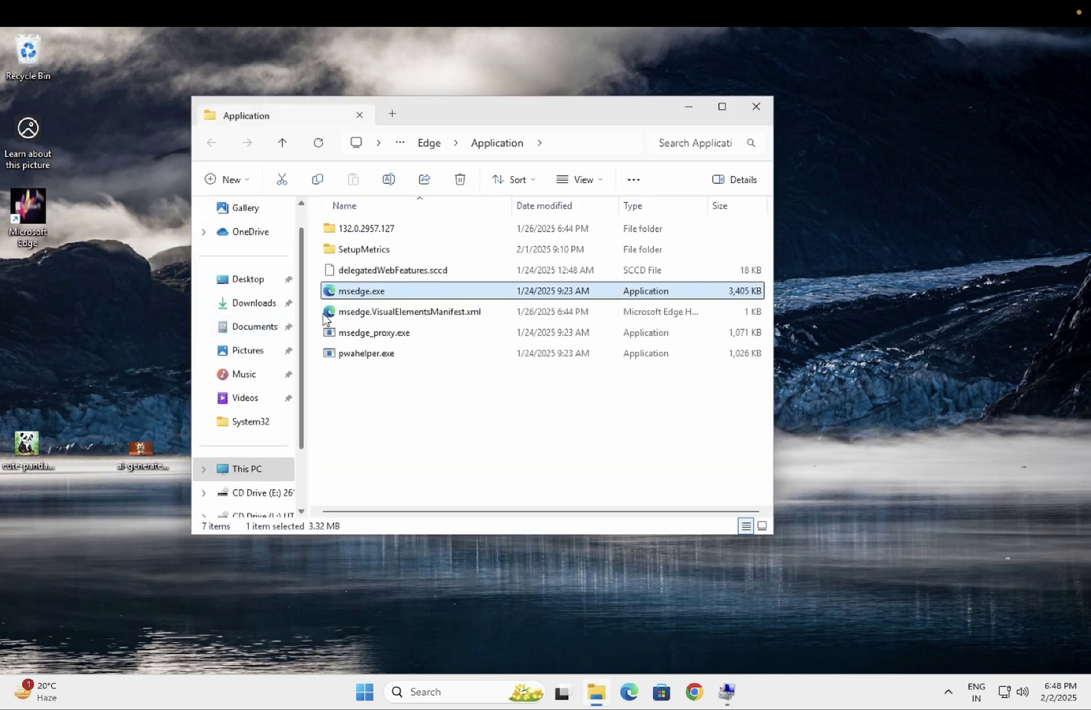
{"action": "right_click", "coordinate": [366, 297]}
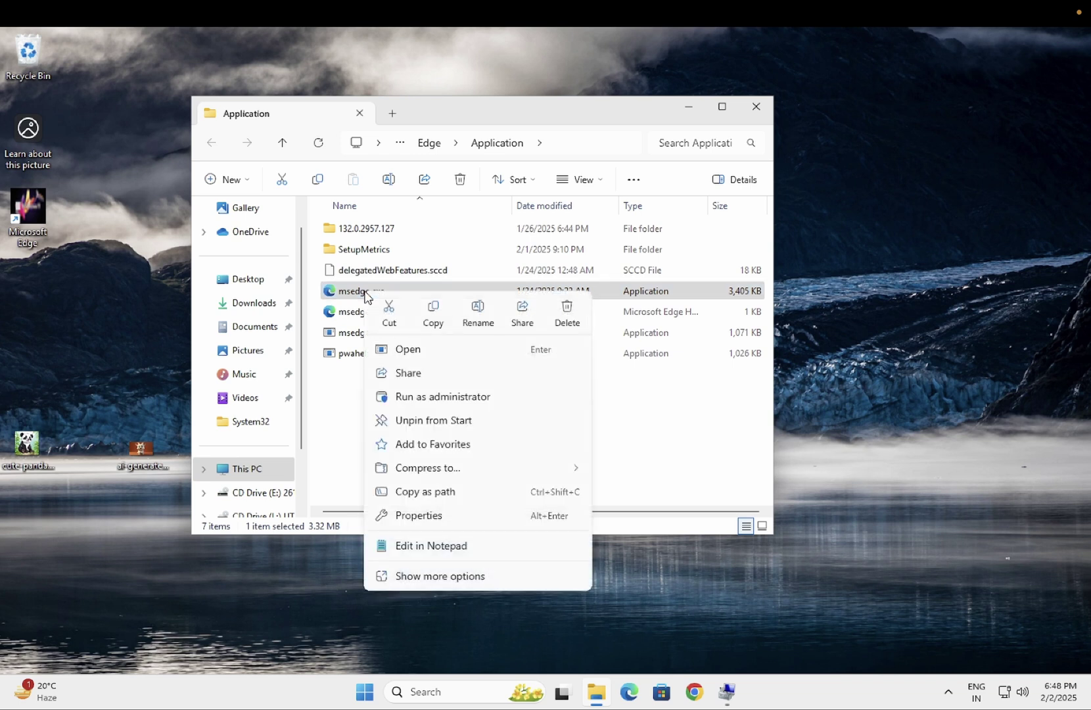
{"action": "left_click", "coordinate": [445, 577]}
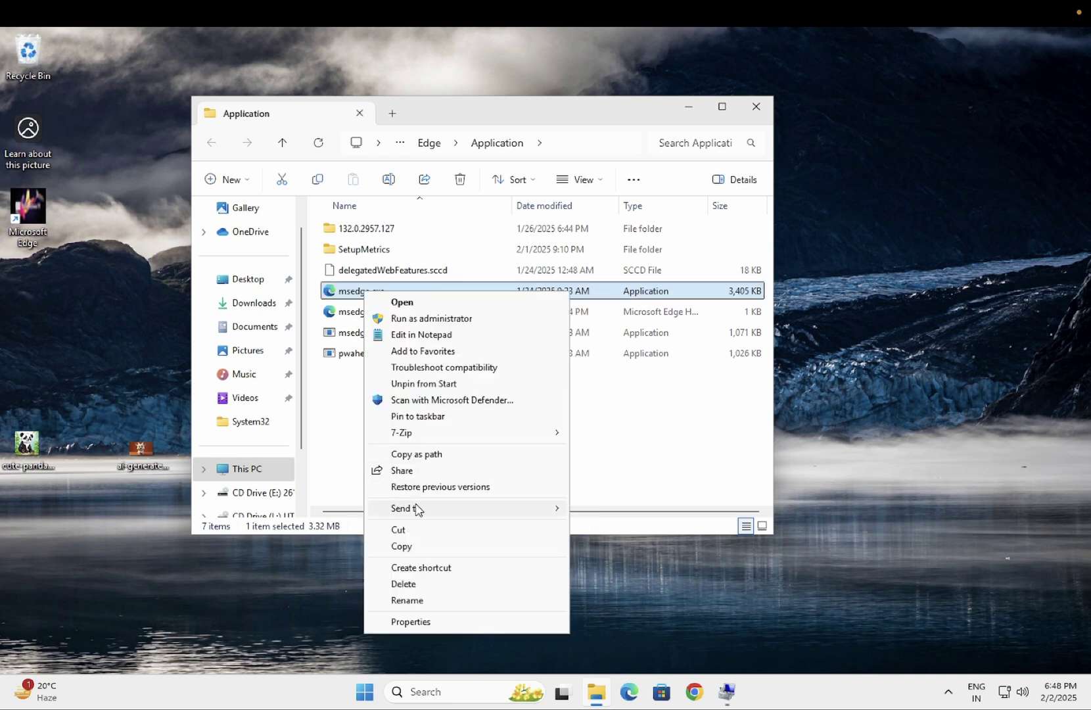
{"action": "mouse_move", "coordinate": [438, 508]}
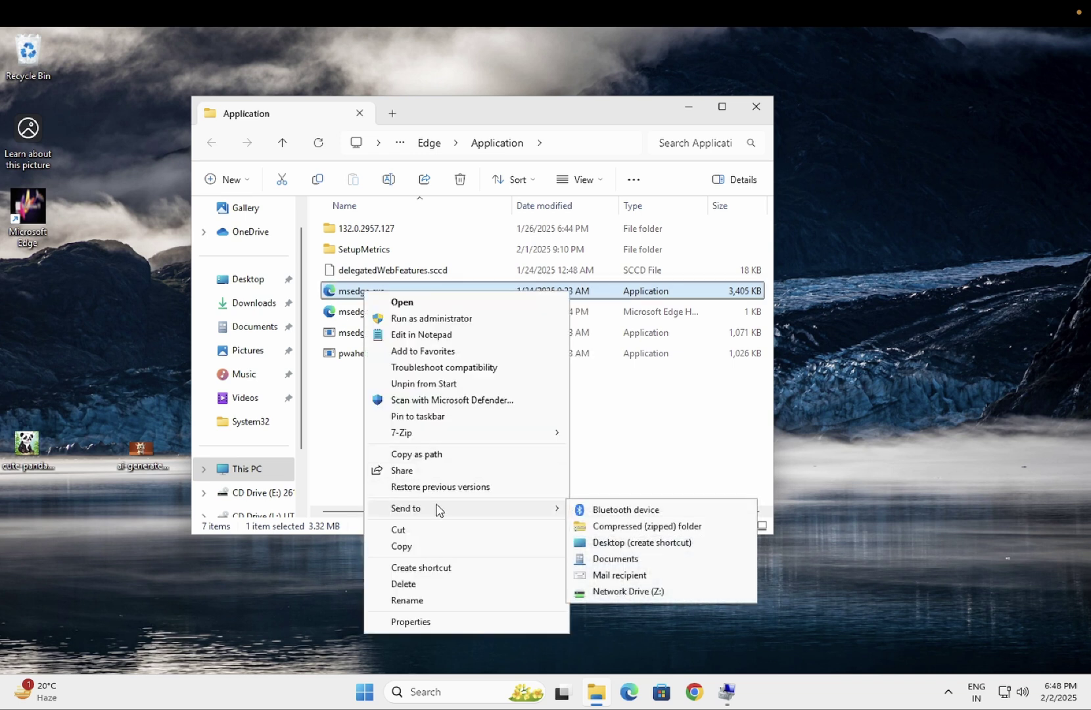
{"action": "left_click", "coordinate": [625, 542]}
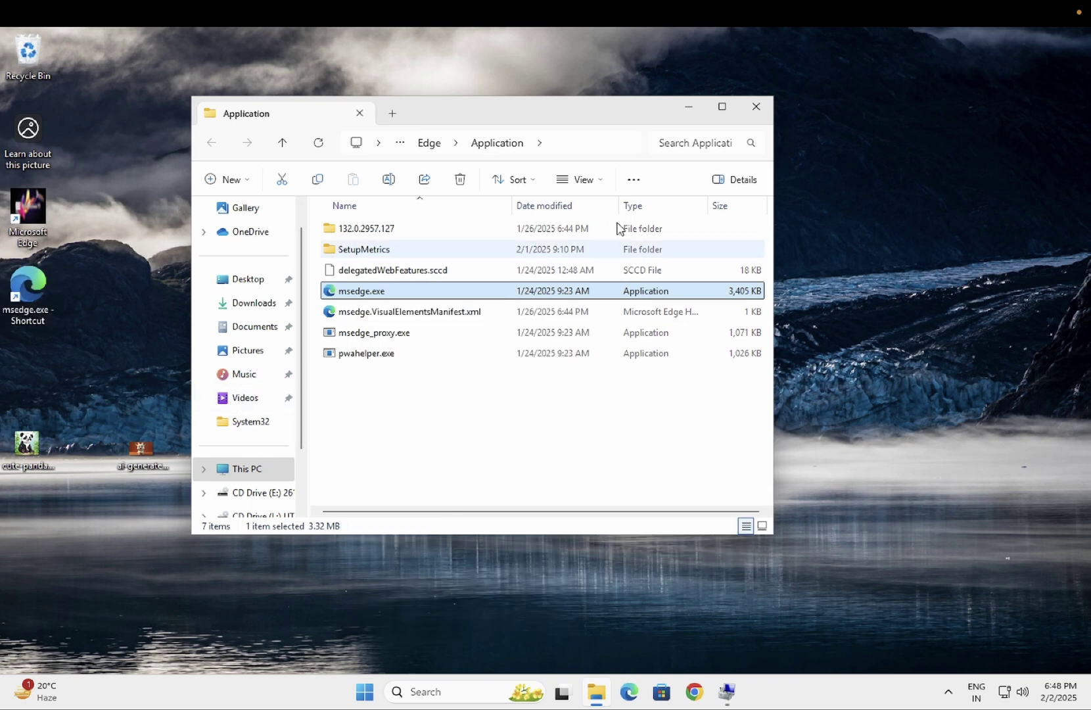
{"action": "left_click", "coordinate": [756, 107]}
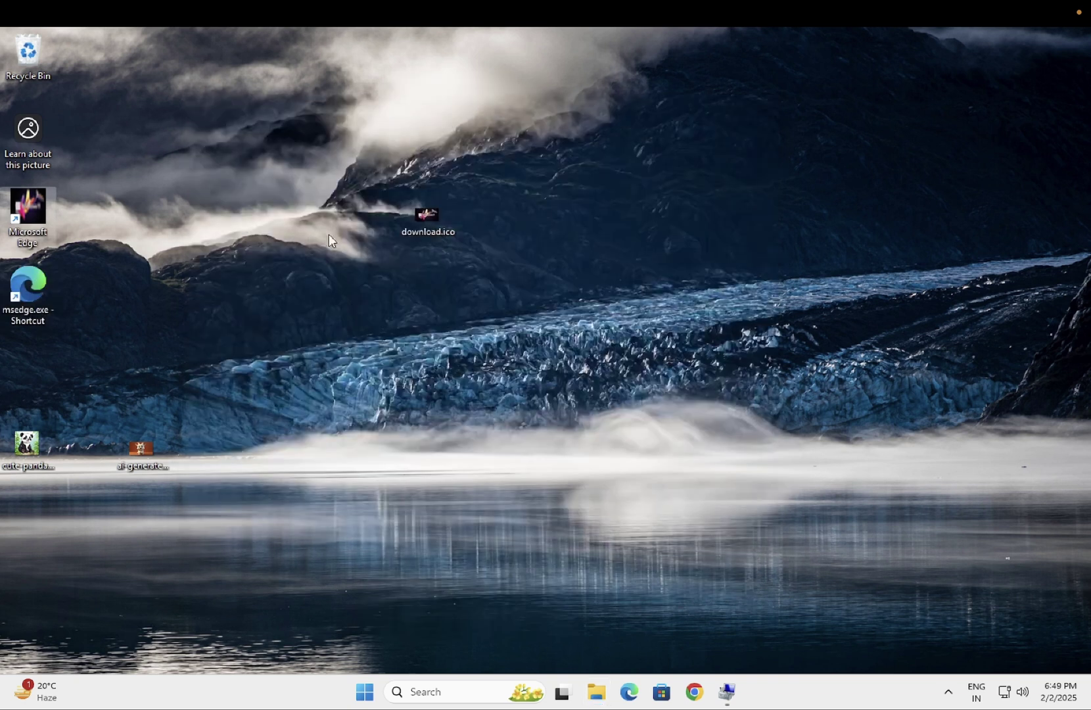
Step: Delete the custom-icon Edge shortcut and move the new msedge.exe shortcut into its place
{"action": "right_click", "coordinate": [30, 212]}
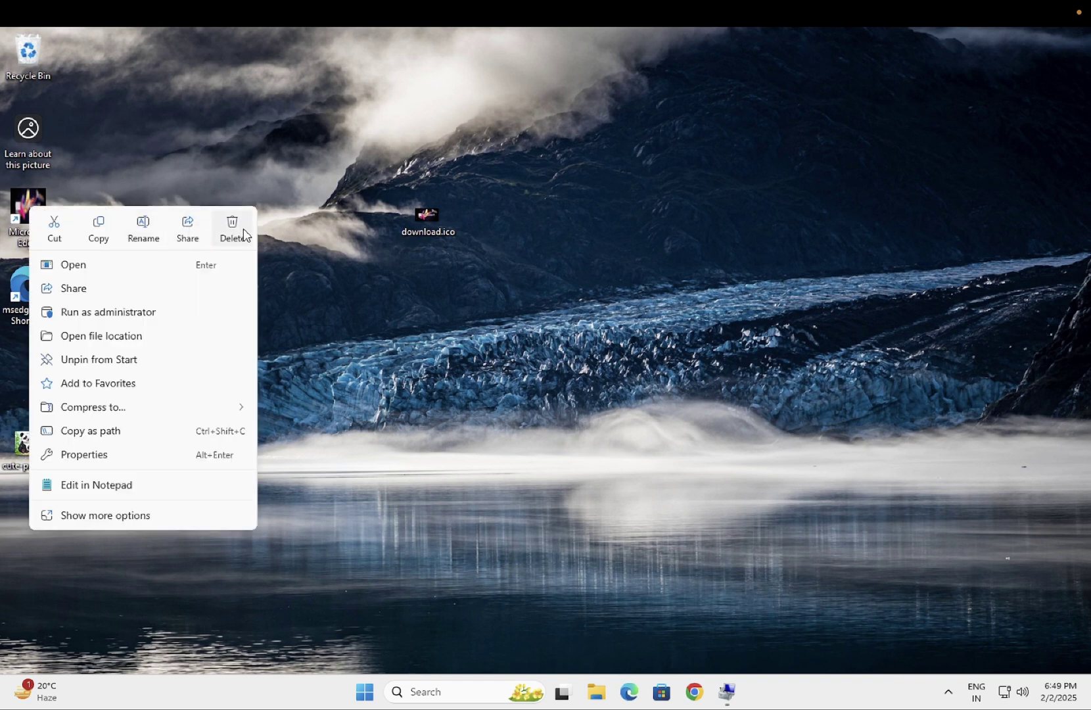
{"action": "left_click", "coordinate": [232, 227]}
{"action": "left_click_drag", "start_coordinate": [38, 292], "coordinate": [46, 229]}
Step: Rename the new shortcut to 'Edge' and launch it to confirm it works
{"action": "right_click", "coordinate": [28, 225]}
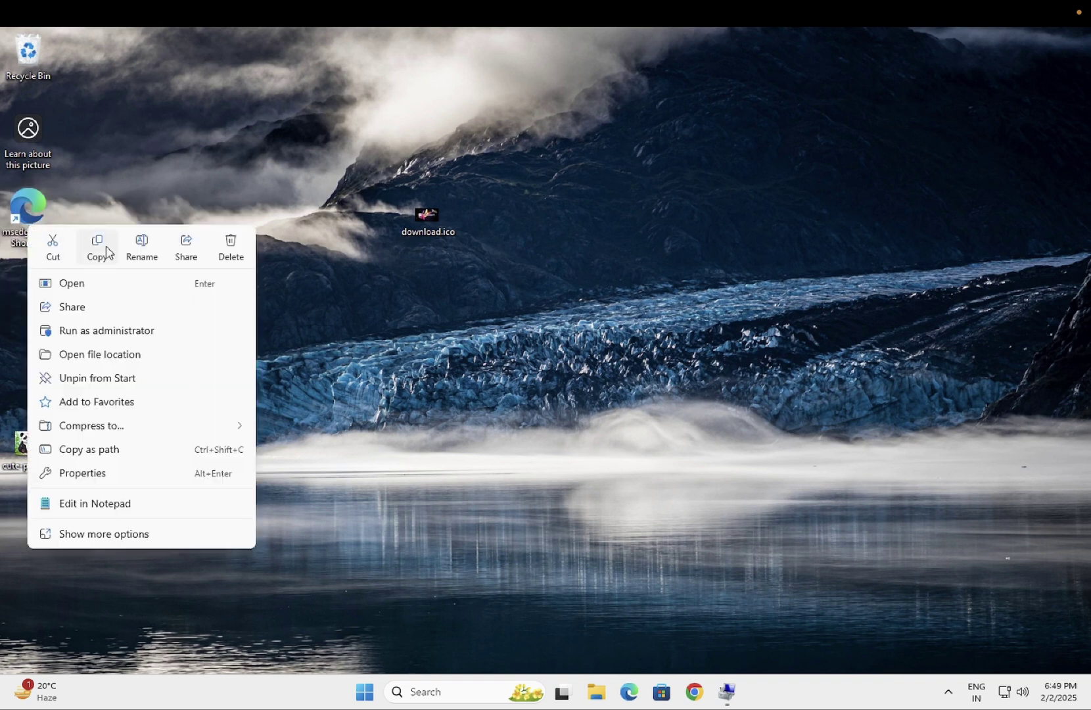
{"action": "left_click", "coordinate": [142, 252]}
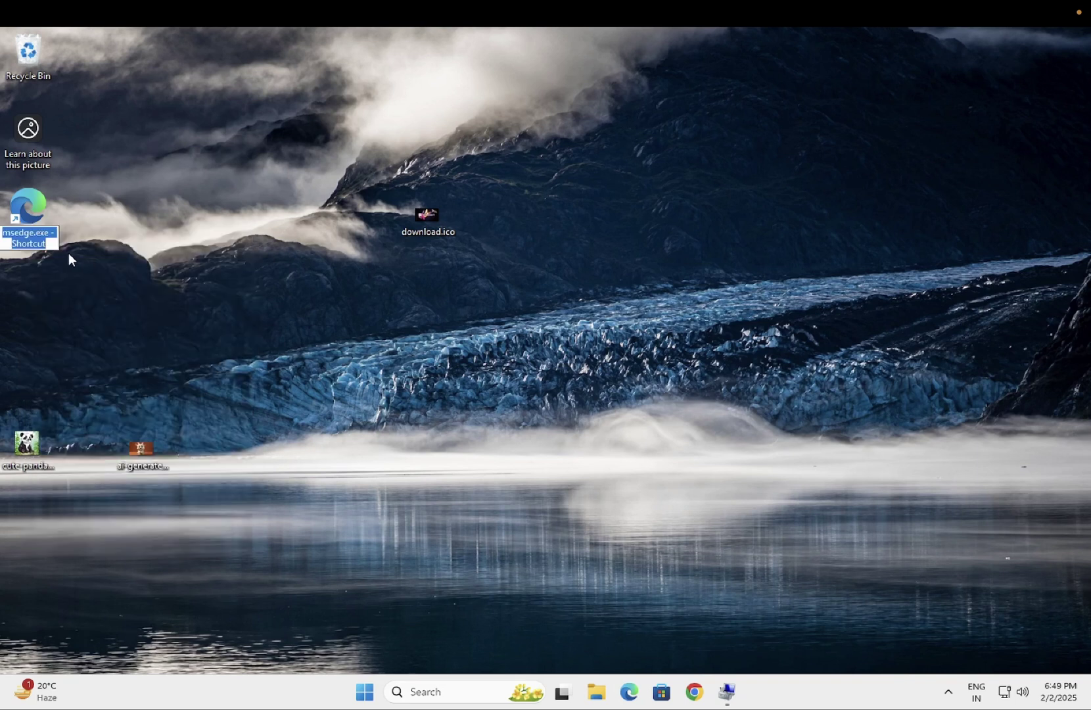
{"action": "type", "text": "Ed"}
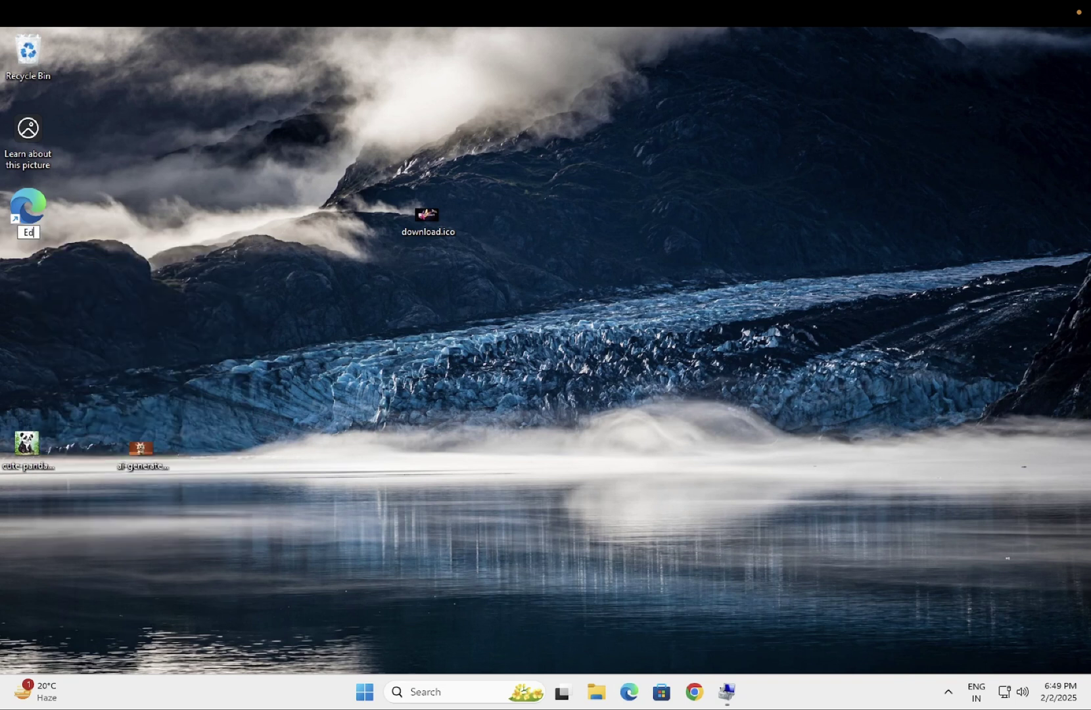
{"action": "type", "text": "ge"}
{"action": "key", "text": "Return"}
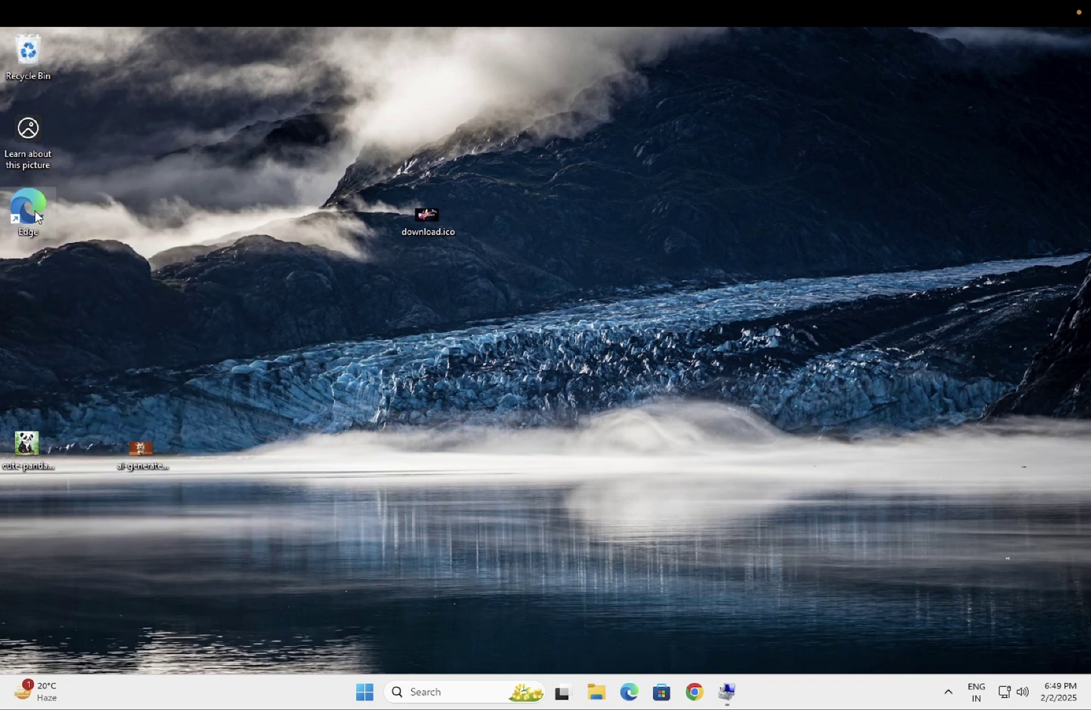
{"action": "double_click", "coordinate": [37, 217]}
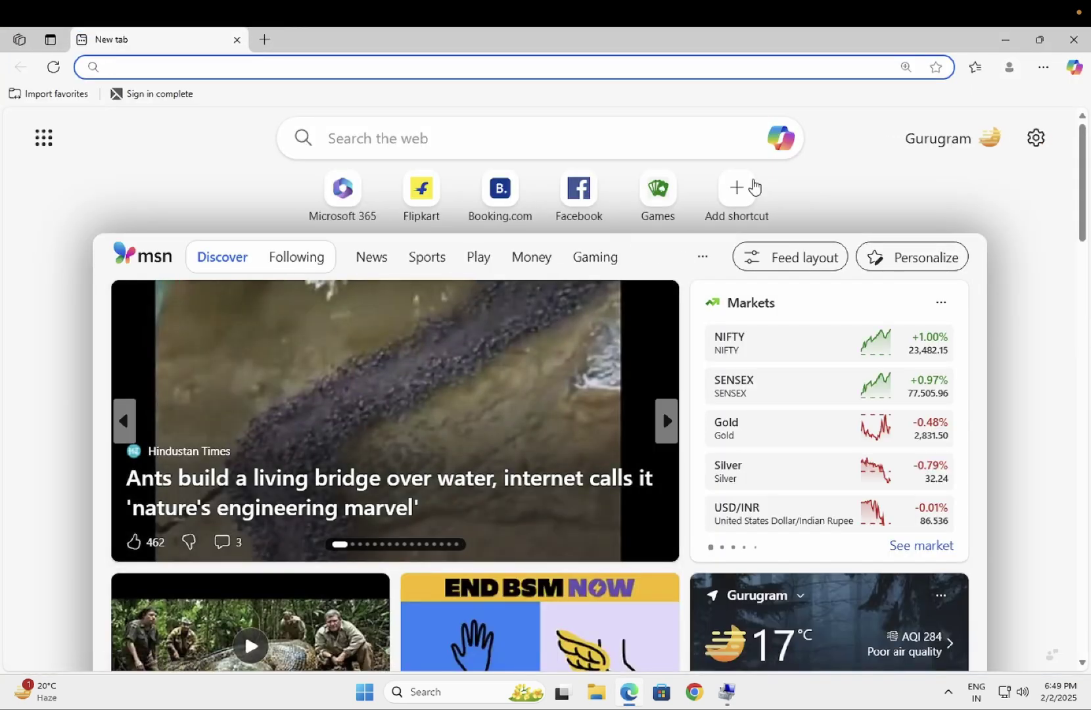
Step: Close Edge, move download.ico to the lower-left, and open the Personalization Themes page
{"action": "left_click", "coordinate": [1074, 39]}
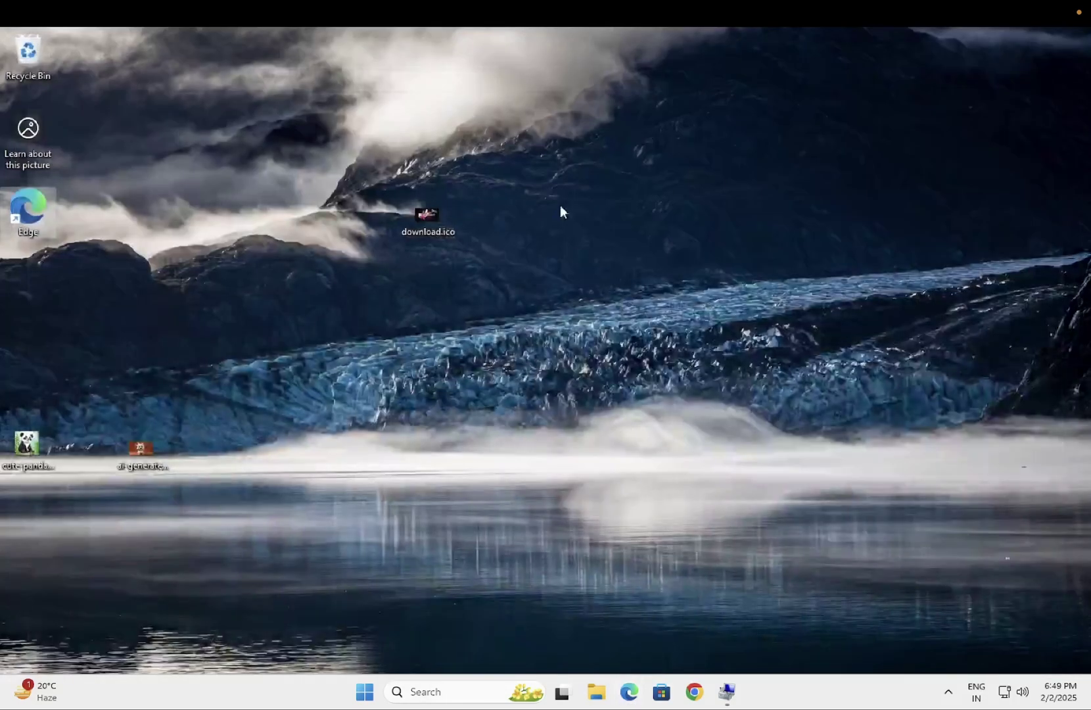
{"action": "left_click_drag", "start_coordinate": [428, 214], "coordinate": [161, 284]}
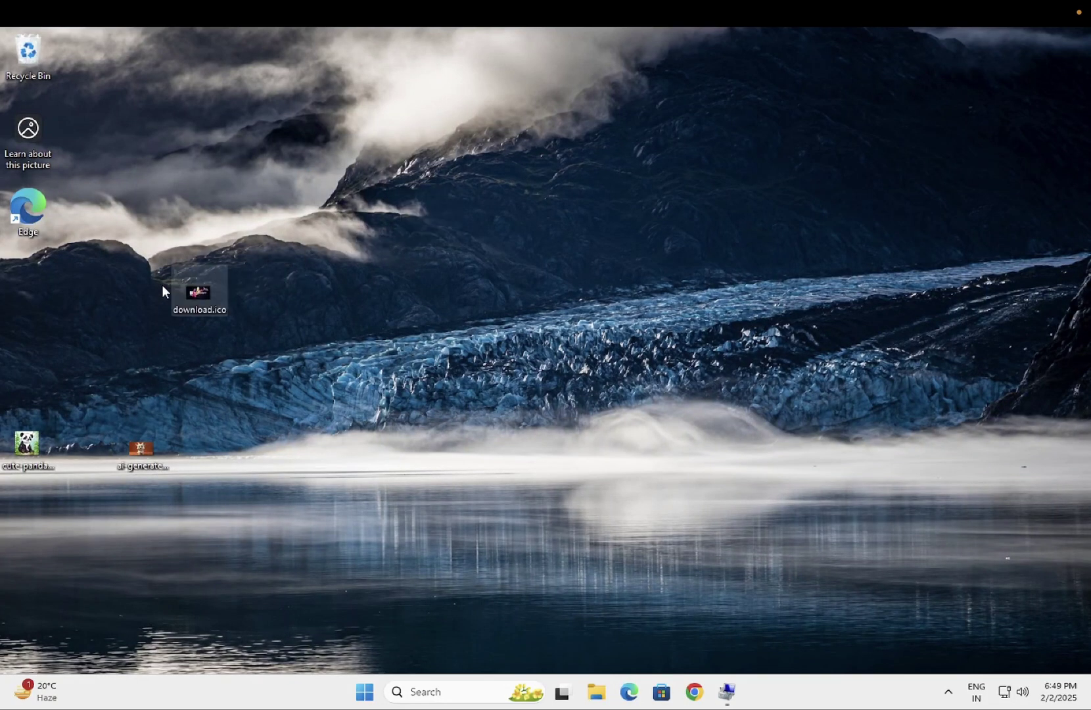
{"action": "right_click", "coordinate": [514, 193]}
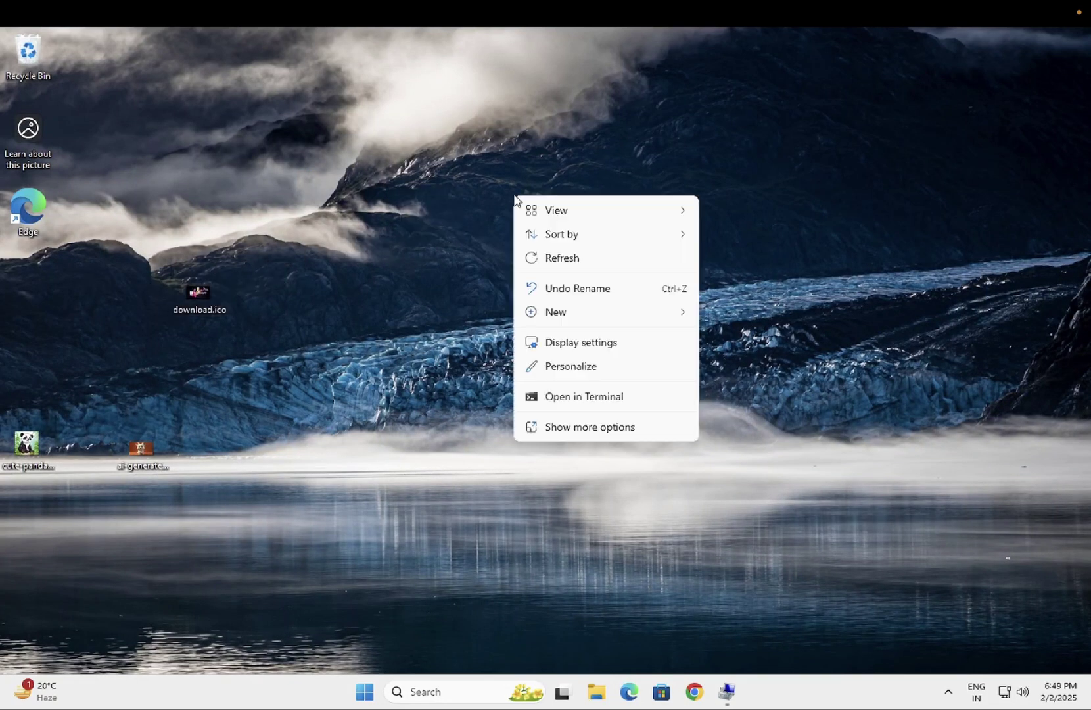
{"action": "left_click", "coordinate": [587, 371]}
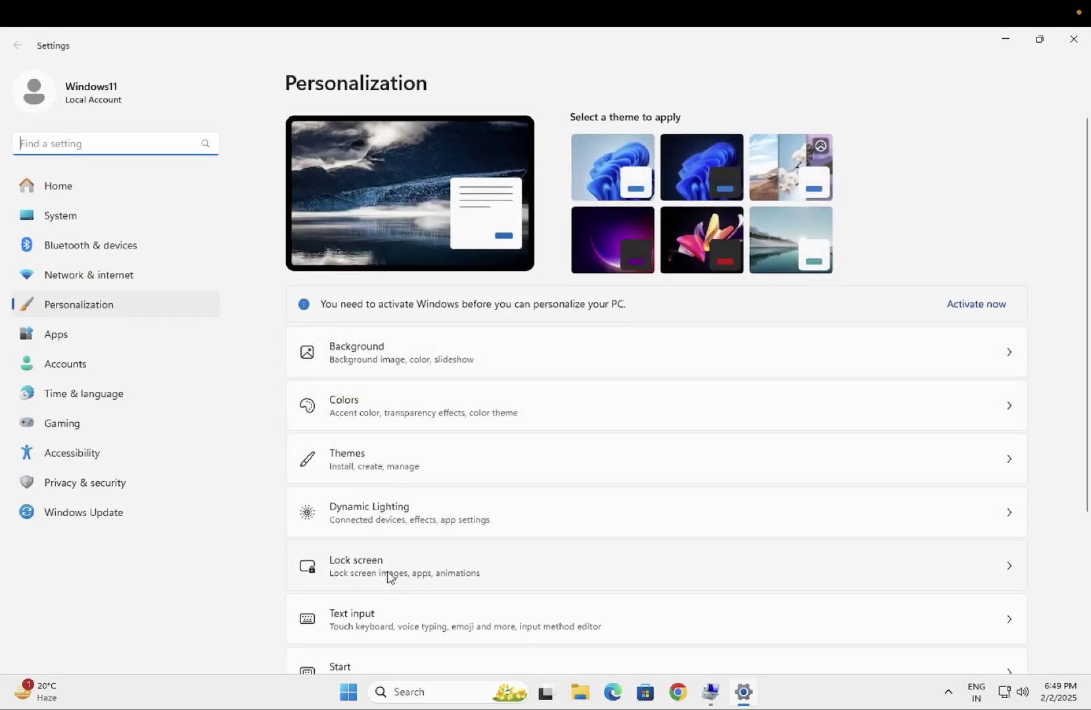
{"action": "scroll", "coordinate": [390, 565], "scroll_direction": "down", "scroll_amount": 3}
{"action": "left_click", "coordinate": [398, 255]}
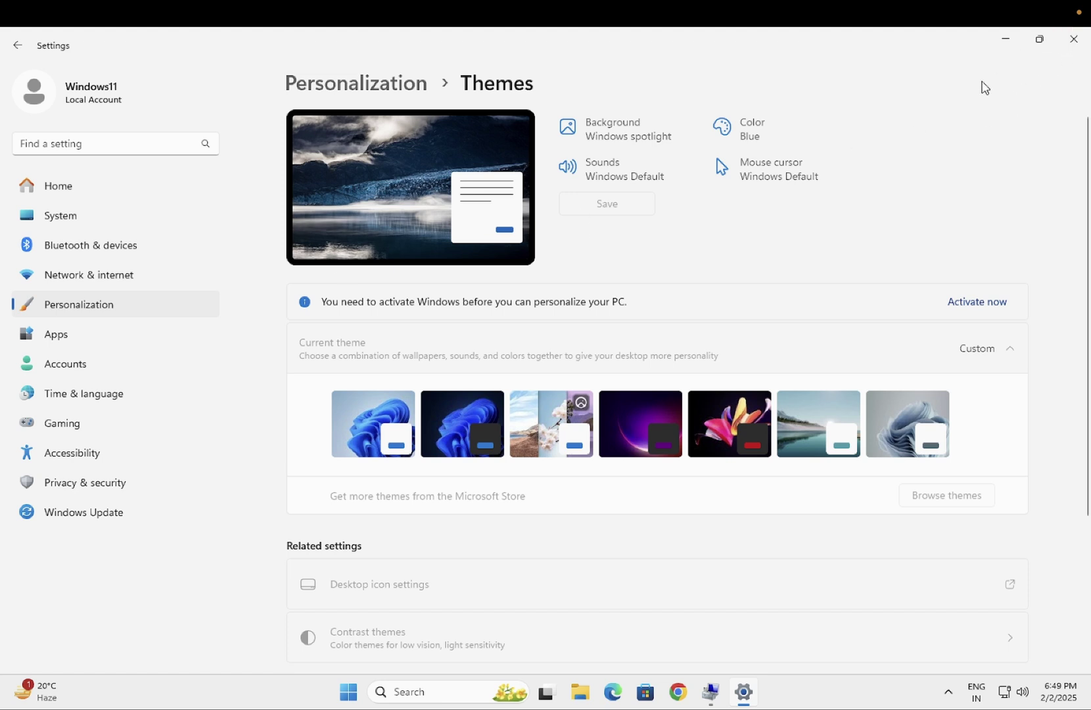
Step: Close Settings and reposition the cute-panda .ico file on the desktop, directly beneath the Edge shortcut
{"action": "left_click", "coordinate": [1078, 39]}
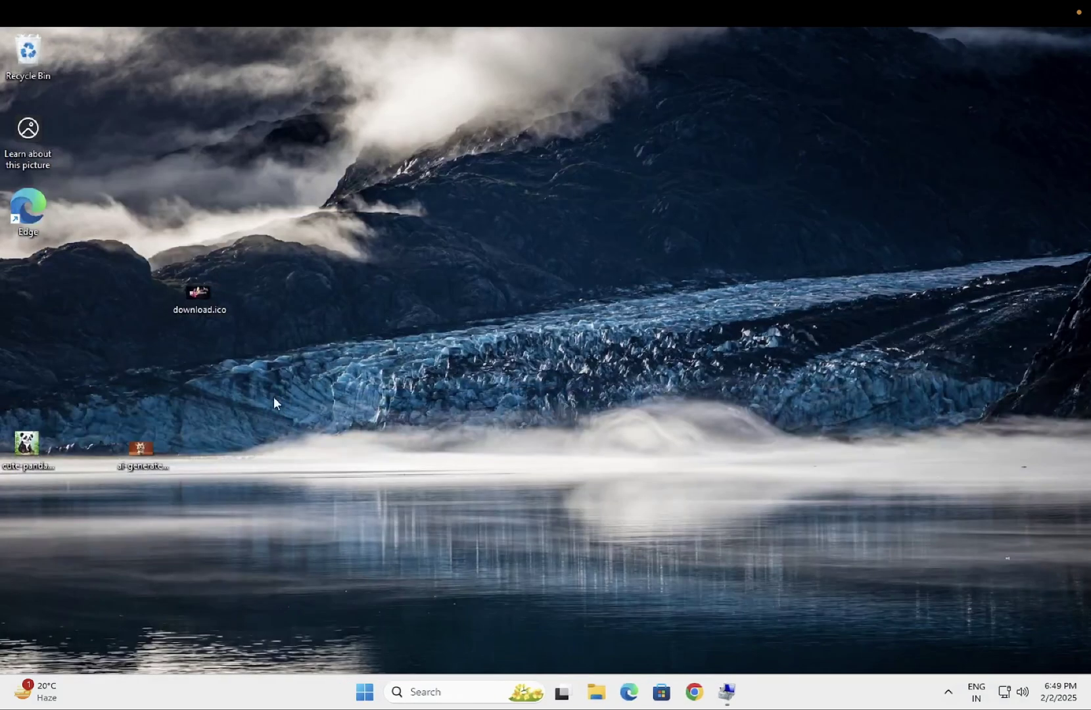
{"action": "left_click_drag", "start_coordinate": [49, 443], "coordinate": [35, 309]}
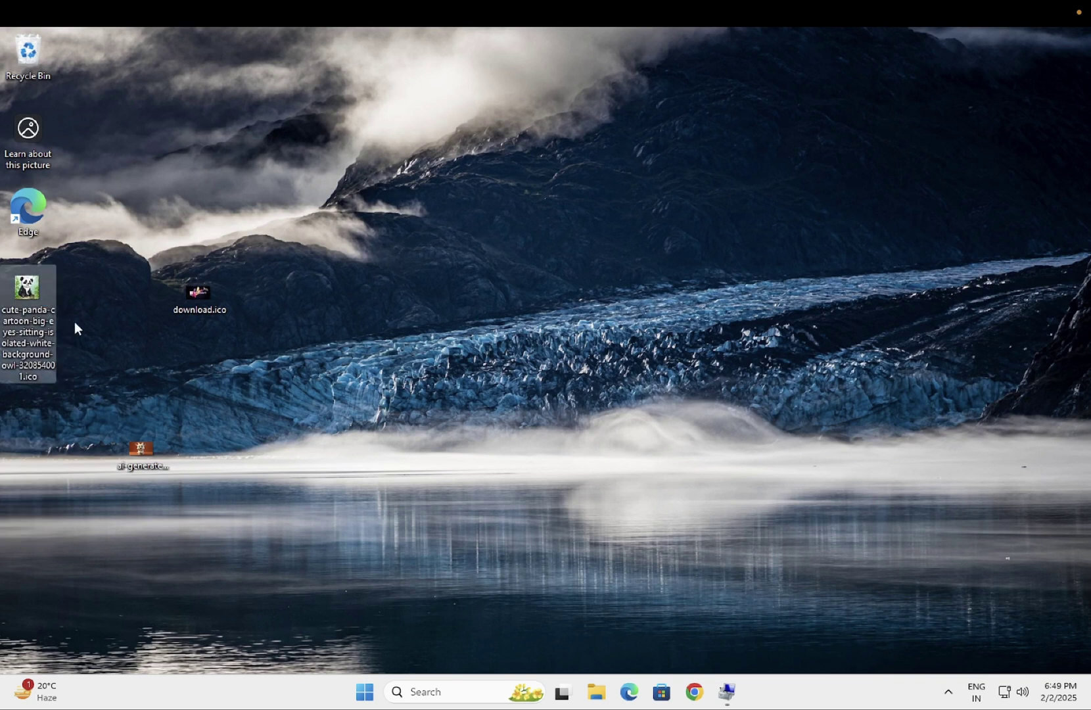
{"action": "left_click", "coordinate": [111, 355]}
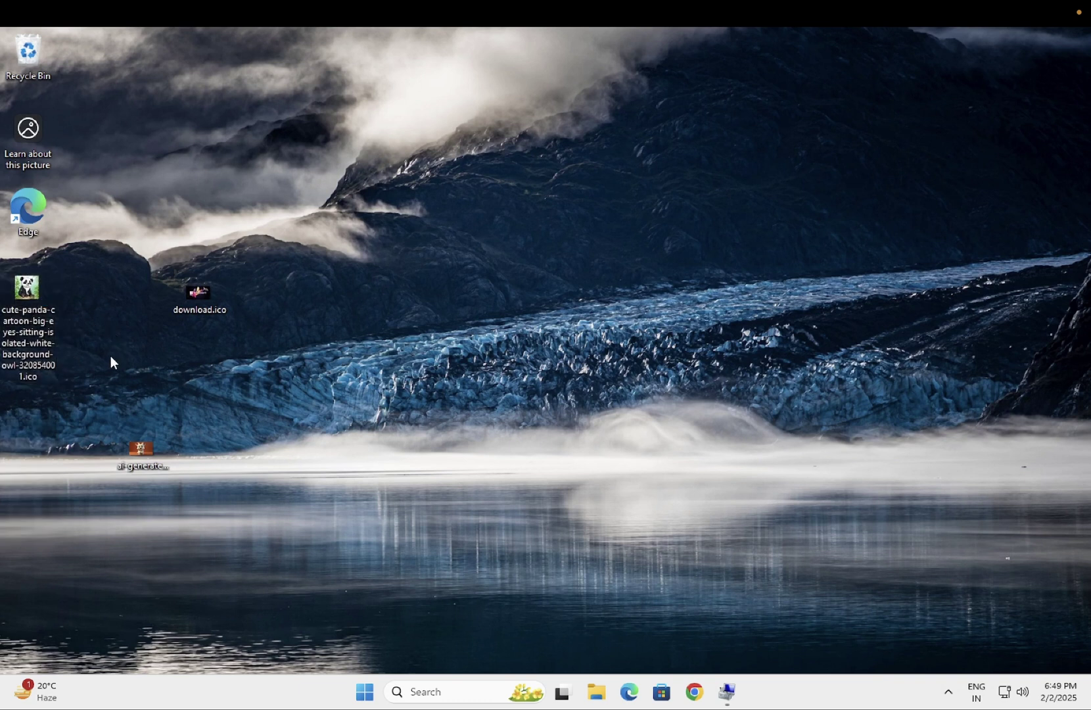